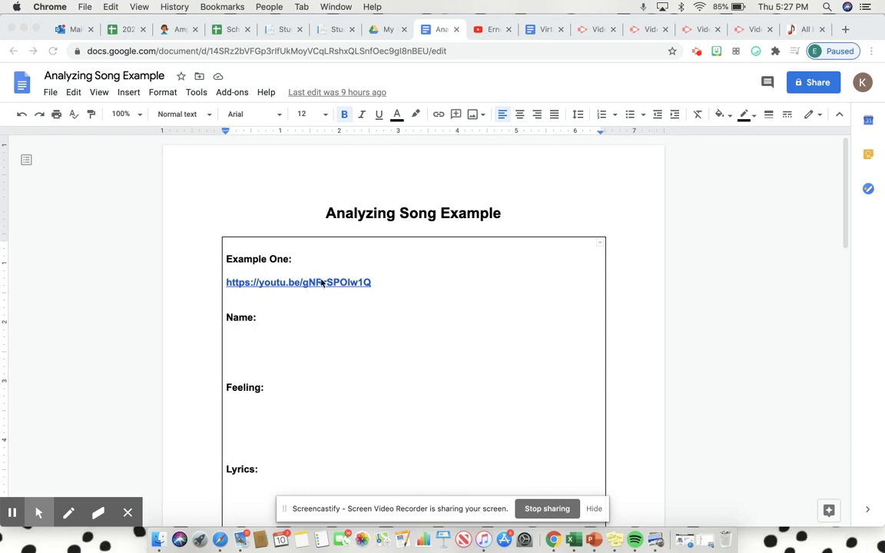
- Look over the song's YouTube page and the worksheet's Example One prompts from Name through Main/Central Message
{"action": "left_click", "coordinate": [490, 31]}
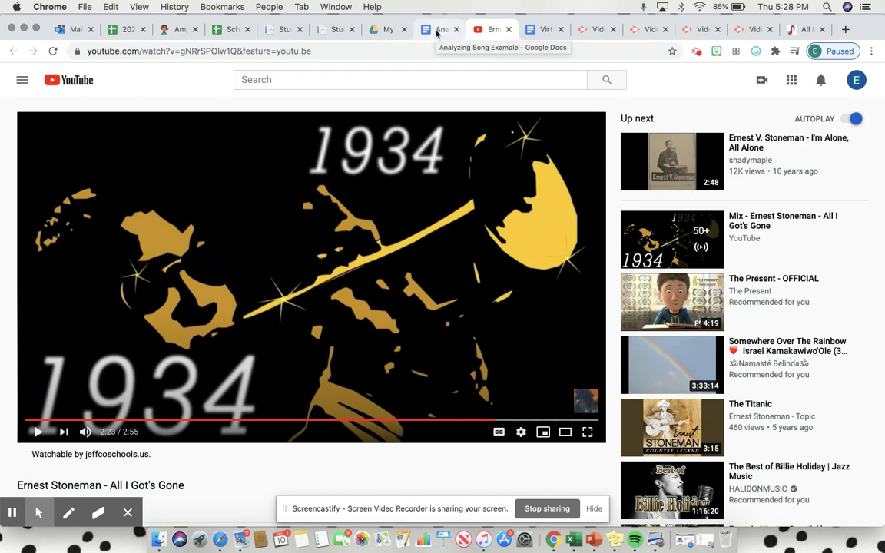
{"action": "left_click", "coordinate": [436, 31]}
{"action": "scroll", "coordinate": [409, 336], "scroll_direction": "down", "scroll_amount": 5}
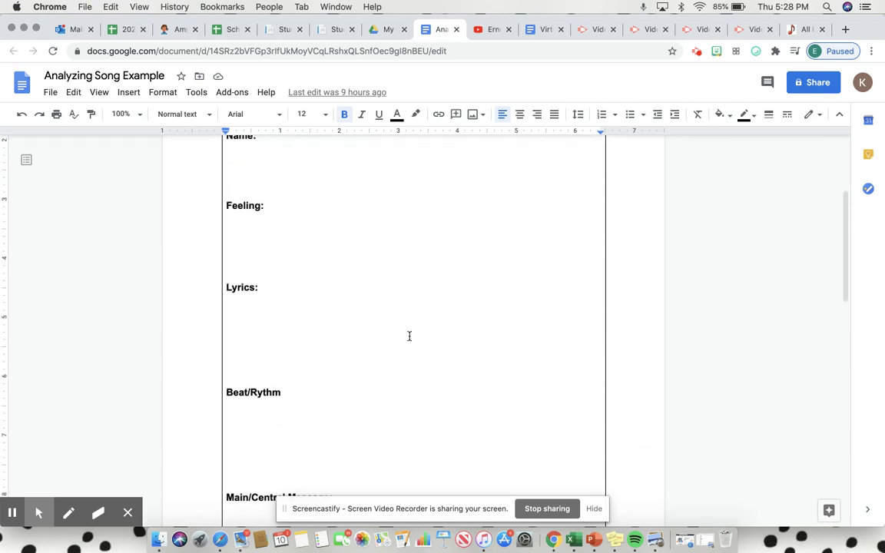
{"action": "scroll", "coordinate": [409, 336], "scroll_direction": "down", "scroll_amount": 4}
{"action": "scroll", "coordinate": [409, 336], "scroll_direction": "up", "scroll_amount": 3}
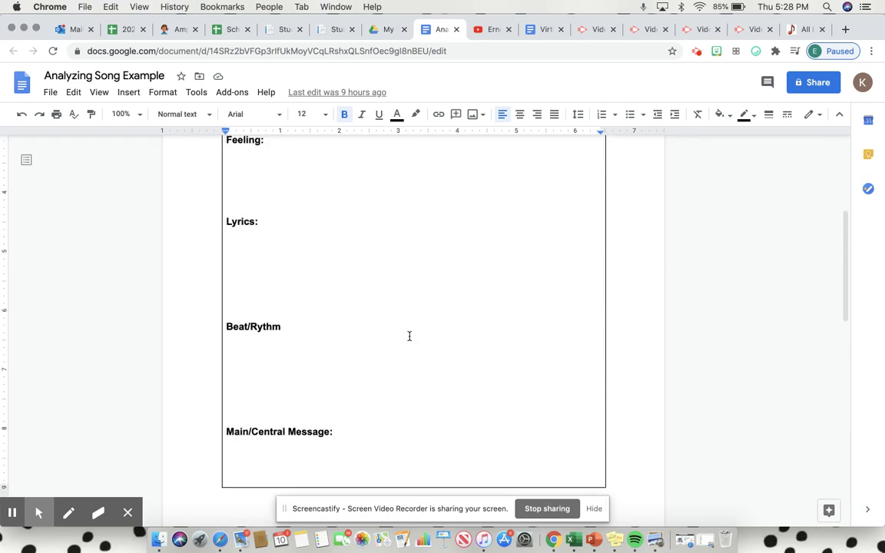
{"action": "scroll", "coordinate": [408, 336], "scroll_direction": "up", "scroll_amount": 4}
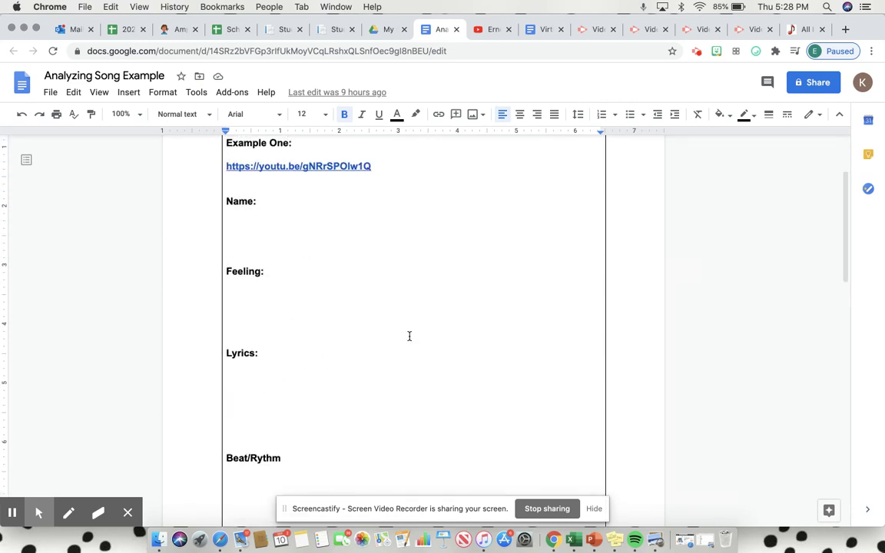
{"action": "scroll", "coordinate": [409, 335], "scroll_direction": "up", "scroll_amount": 1}
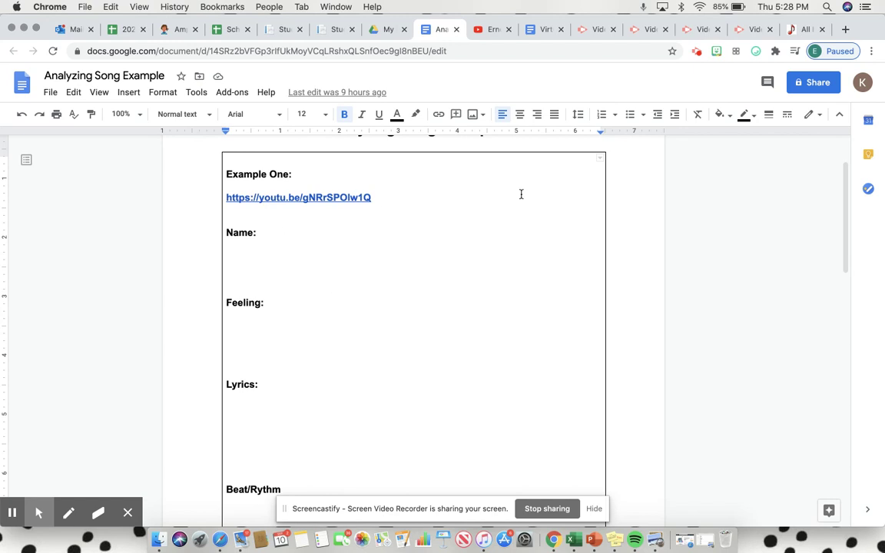
- Check the song's YouTube page for the artist and enter "Ernst Stoneman" after the Name prompt in the worksheet
{"action": "left_click", "coordinate": [489, 31]}
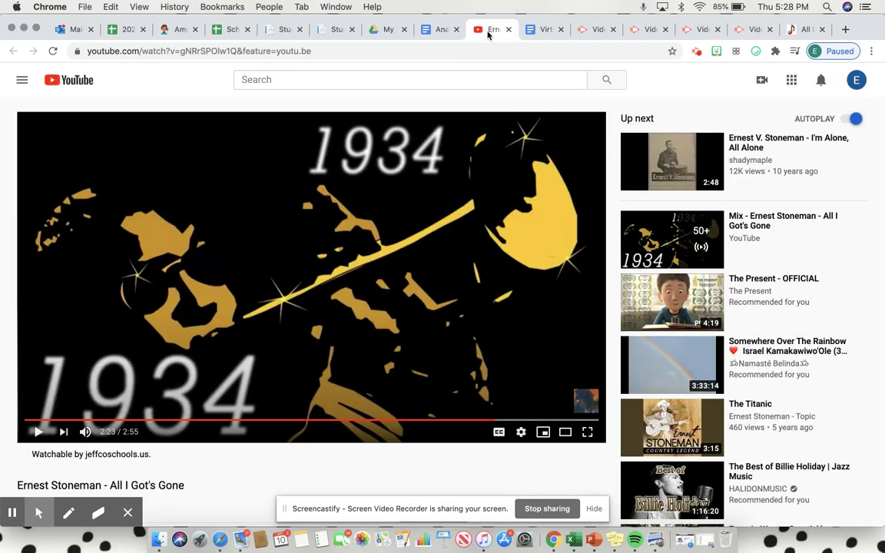
{"action": "scroll", "coordinate": [399, 266], "scroll_direction": "down", "scroll_amount": 2}
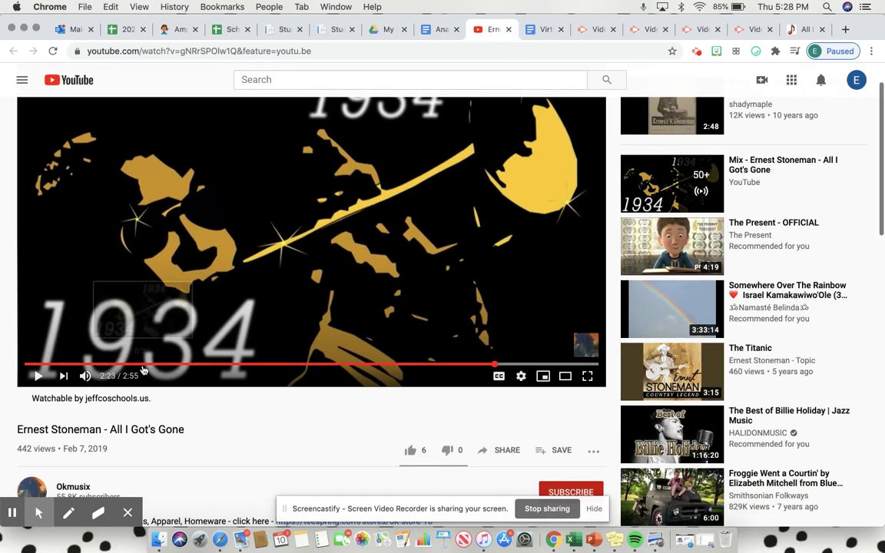
{"action": "scroll", "coordinate": [283, 323], "scroll_direction": "up", "scroll_amount": 1}
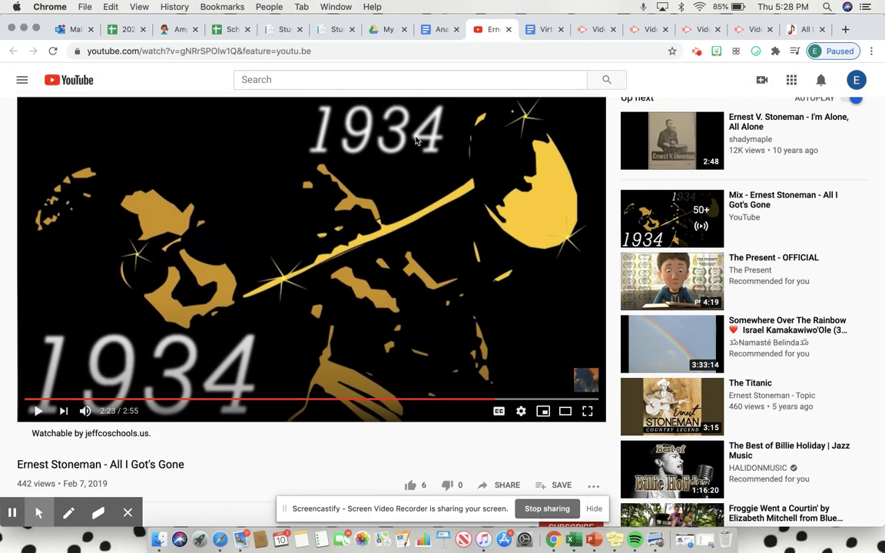
{"action": "left_click", "coordinate": [441, 32]}
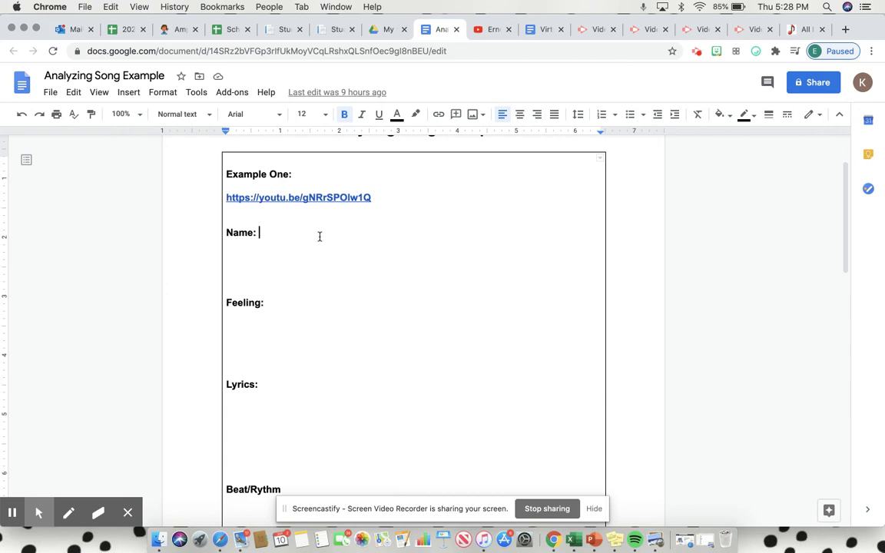
{"action": "type", "text": "Ernst Stoneman"}
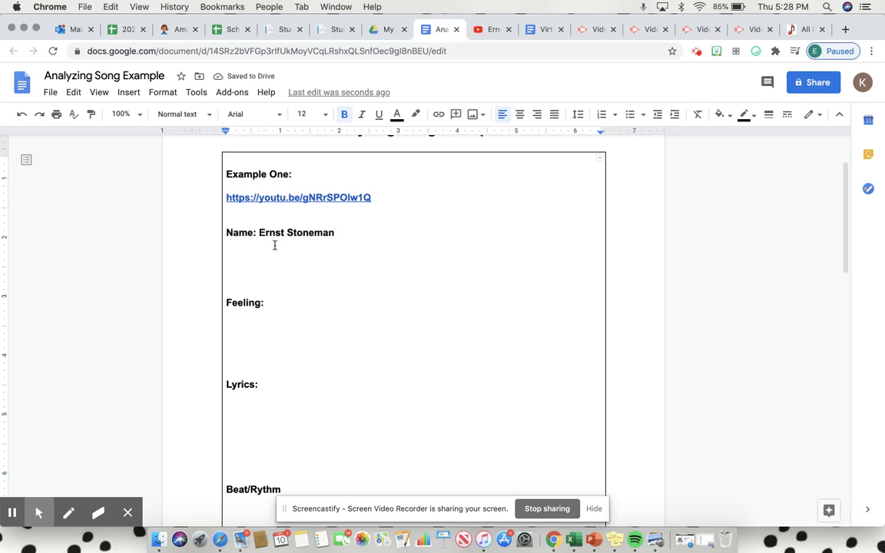
- Revisit the song's video page, then answer the worksheet's Feeling prompt with "The feeling from this song is very sad."
{"action": "scroll", "coordinate": [308, 243], "scroll_direction": "down", "scroll_amount": 1}
{"action": "scroll", "coordinate": [308, 243], "scroll_direction": "down", "scroll_amount": 1}
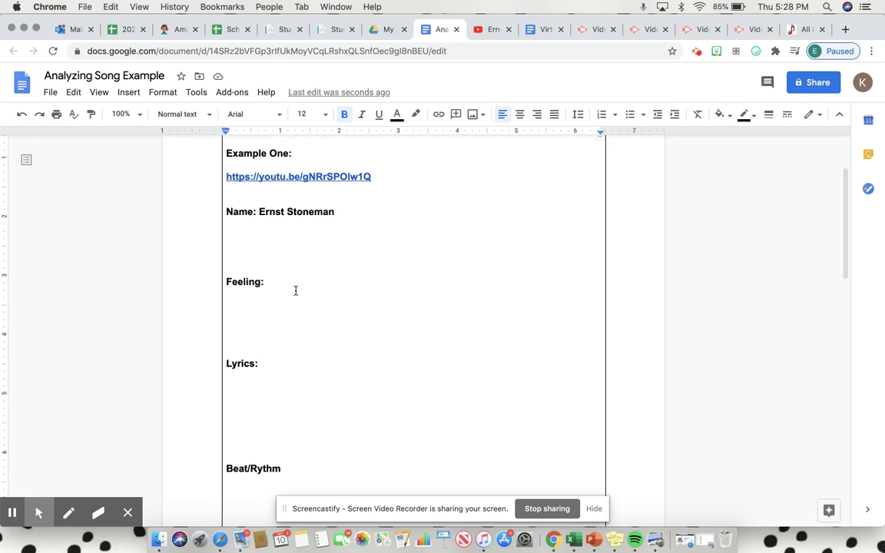
{"action": "left_click", "coordinate": [490, 29]}
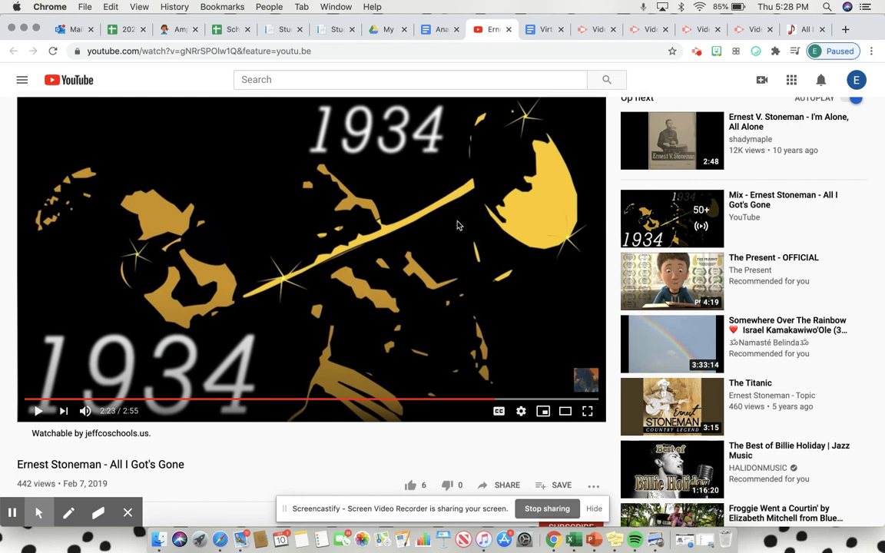
{"action": "left_click", "coordinate": [442, 35]}
{"action": "left_click", "coordinate": [316, 283]}
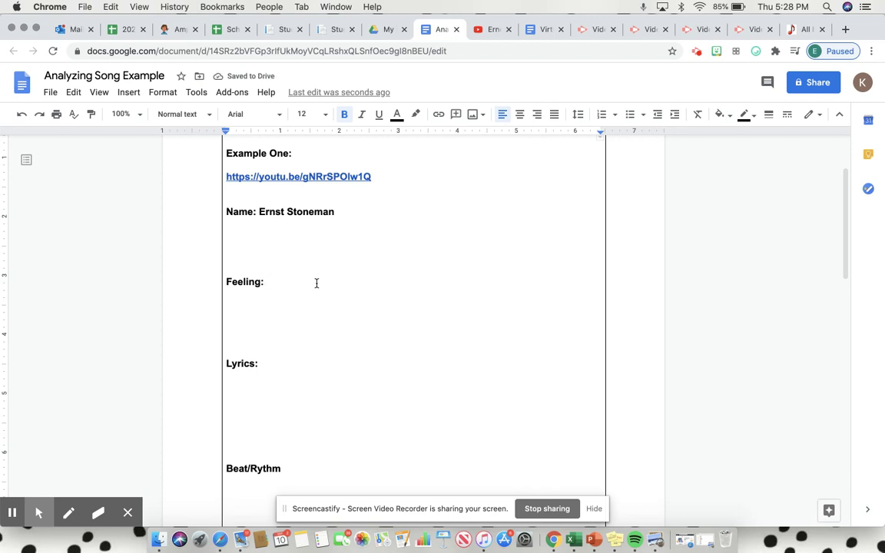
{"action": "type", "text": "The feeling "}
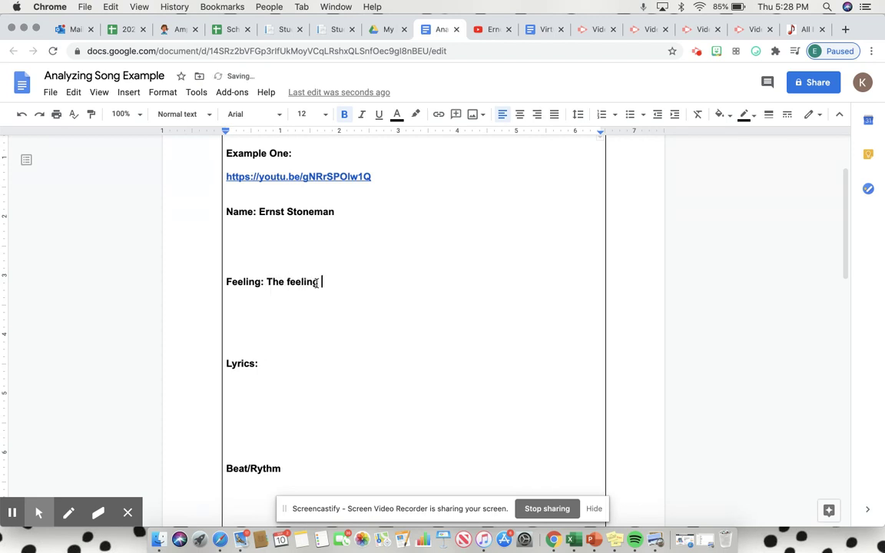
{"action": "type", "text": "from this song is very sa"}
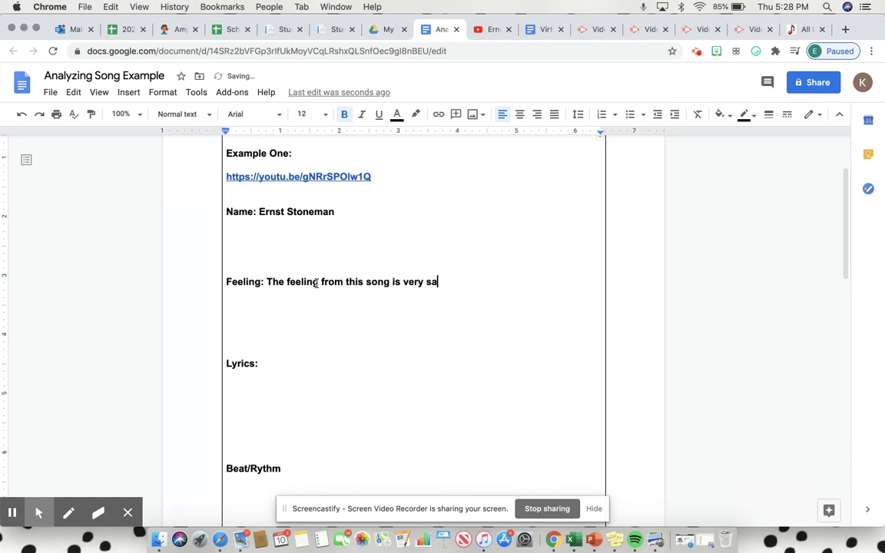
{"action": "type", "text": "d."}
- Enter "All I Gots gone." after the Lyrics prompt and start a new line below it
{"action": "left_click", "coordinate": [298, 364]}
{"action": "scroll", "coordinate": [299, 364], "scroll_direction": "down", "scroll_amount": 2}
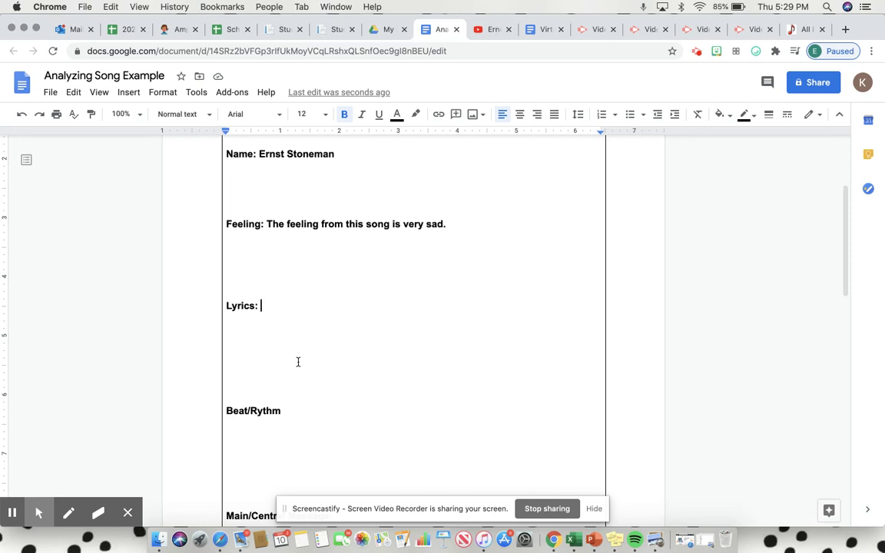
{"action": "type", "text": "All I Gots "}
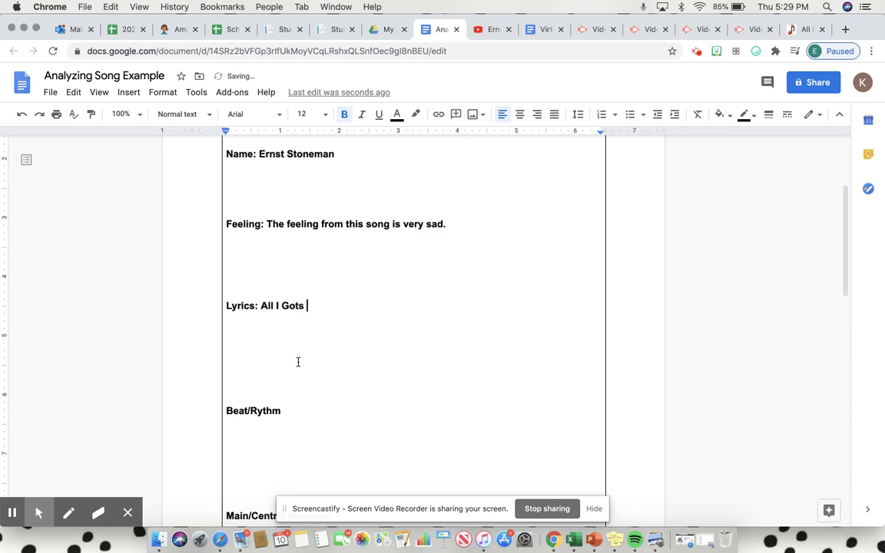
{"action": "type", "text": "gone."}
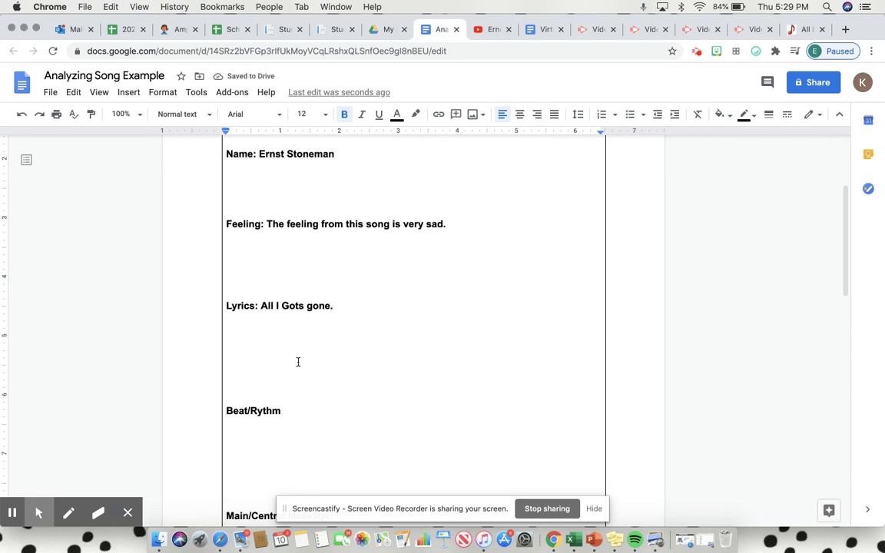
{"action": "key", "text": "Return"}
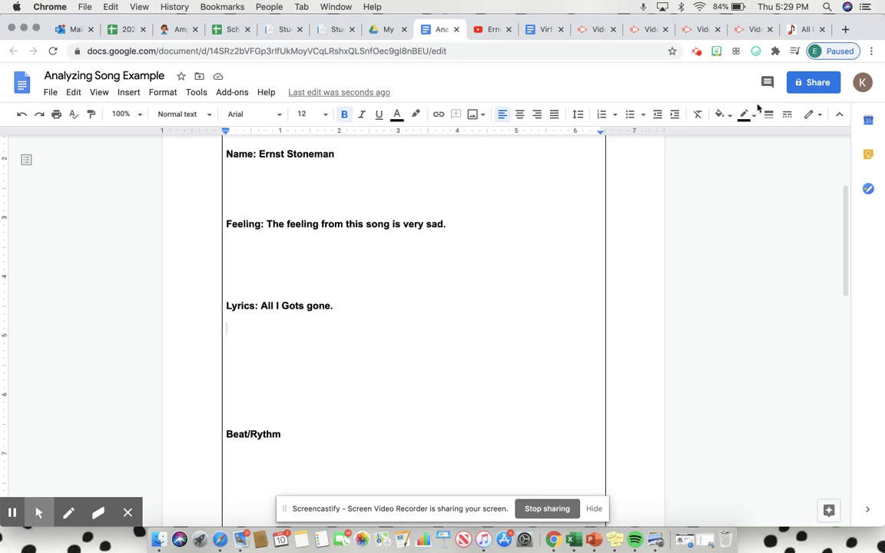
- Consult the song's lyrics page on protestsonglyrics.net and add the line "Notes come due, couldnt pay it out." under Lyrics
{"action": "left_click", "coordinate": [802, 30]}
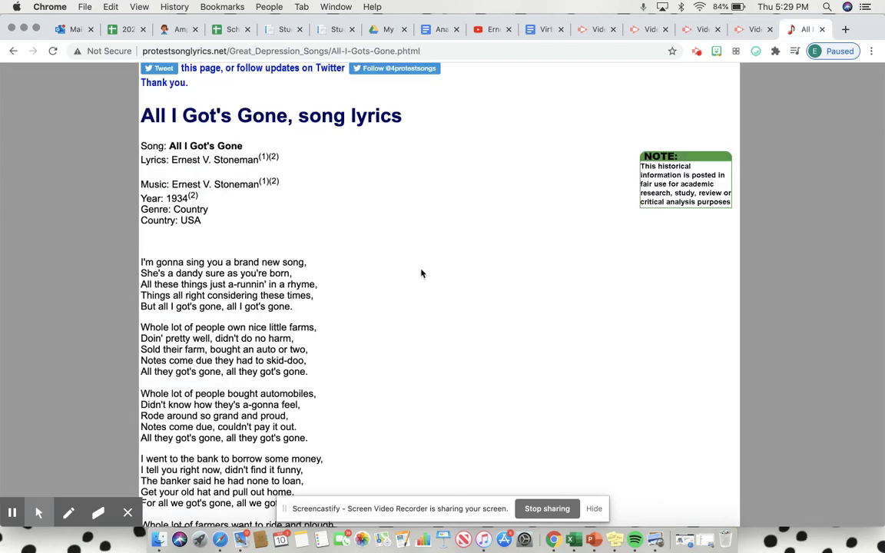
{"action": "scroll", "coordinate": [331, 242], "scroll_direction": "down", "scroll_amount": 1}
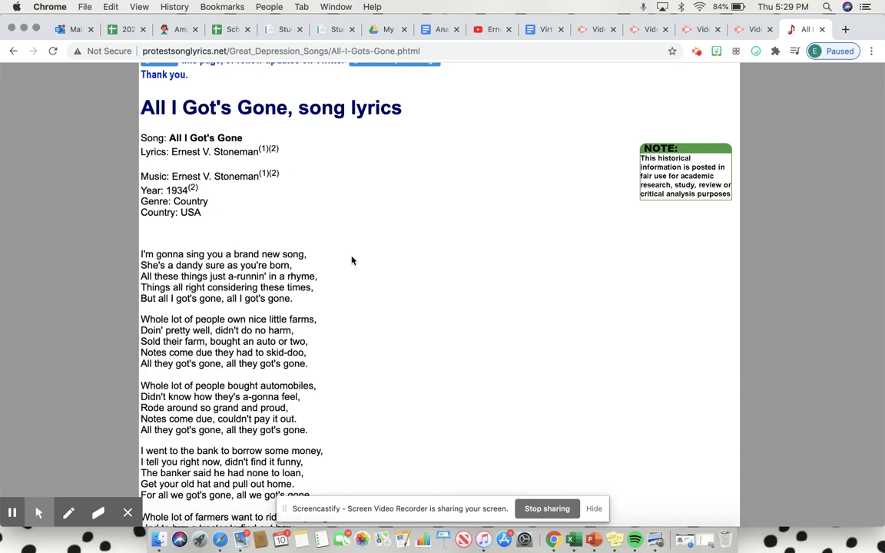
{"action": "scroll", "coordinate": [352, 260], "scroll_direction": "down", "scroll_amount": 3}
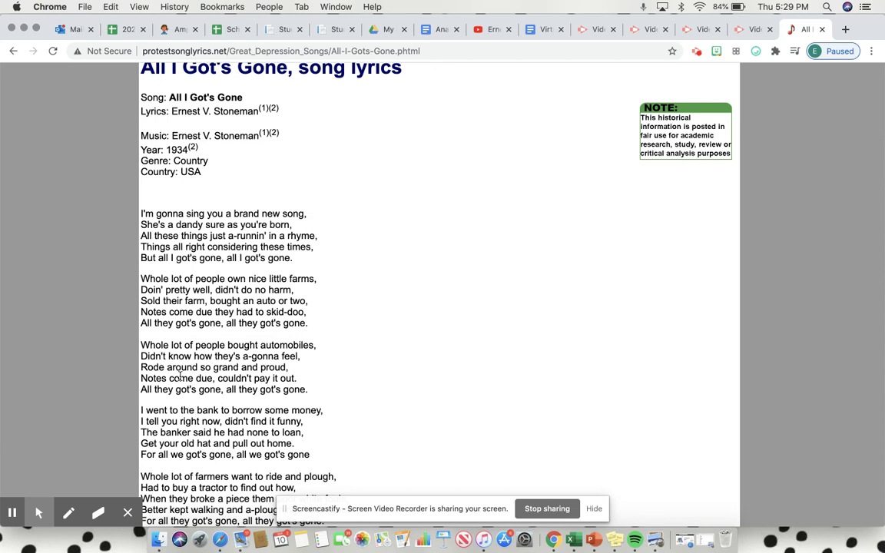
{"action": "left_click", "coordinate": [142, 379]}
{"action": "left_click", "coordinate": [443, 34]}
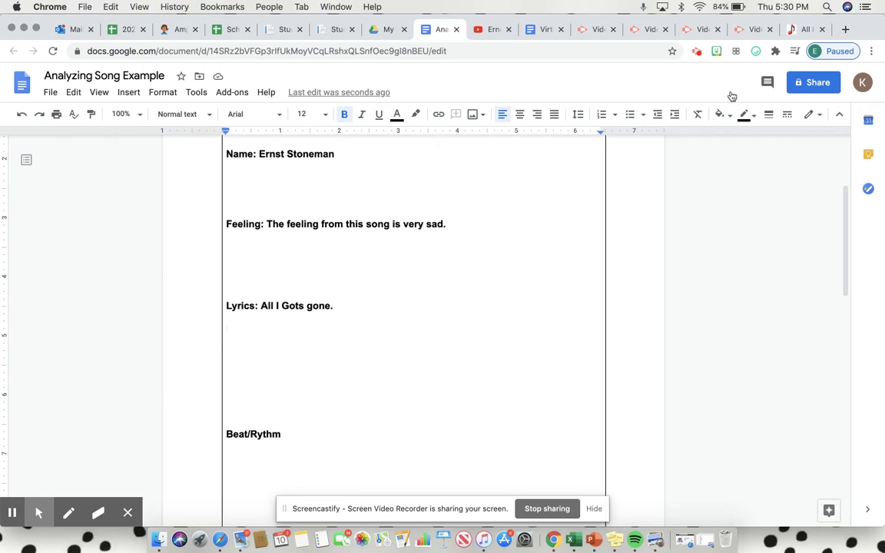
{"action": "left_click", "coordinate": [800, 29]}
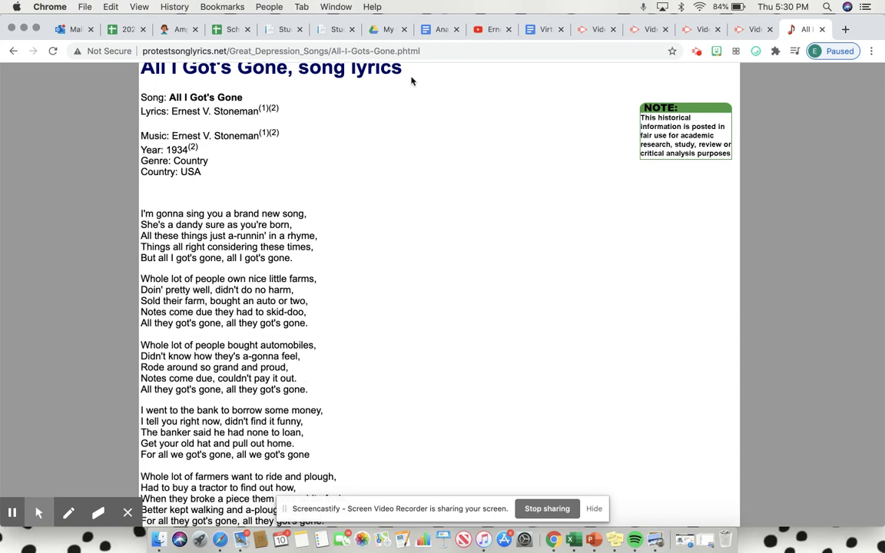
{"action": "left_click", "coordinate": [434, 29]}
{"action": "type", "text": "No"}
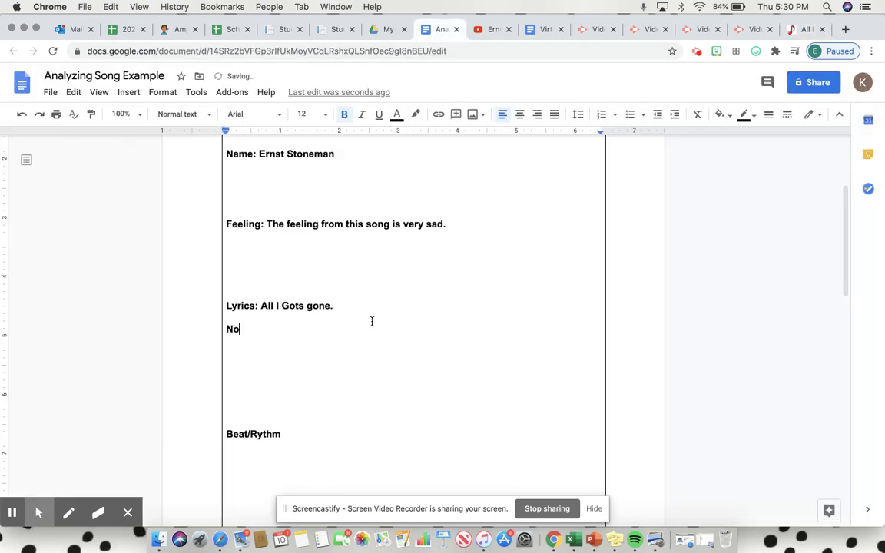
{"action": "type", "text": "tes come due, couldnt pa"}
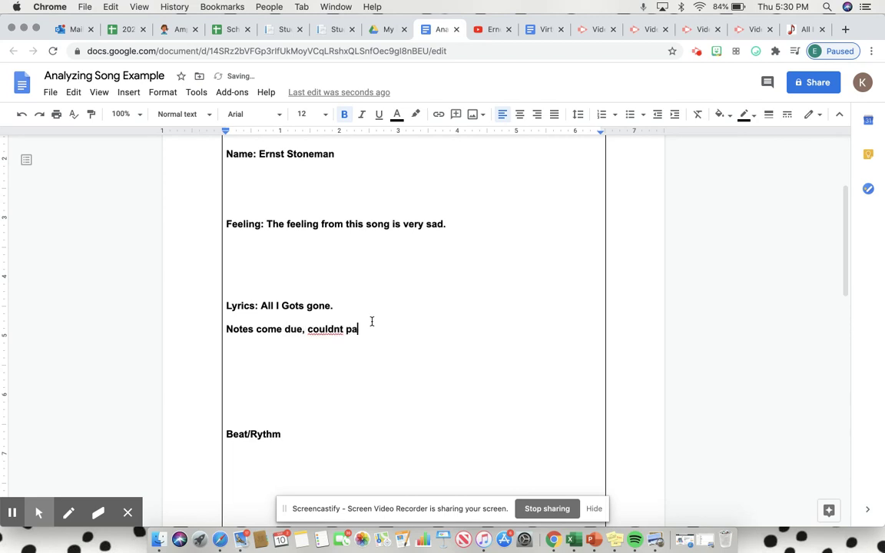
{"action": "type", "text": "y it out."}
- Apply the suggested corrections "couldn't" and "came" in the second lyric line, and start a new line after it
{"action": "right_click", "coordinate": [321, 332]}
{"action": "left_click", "coordinate": [366, 360]}
{"action": "right_click", "coordinate": [270, 329]}
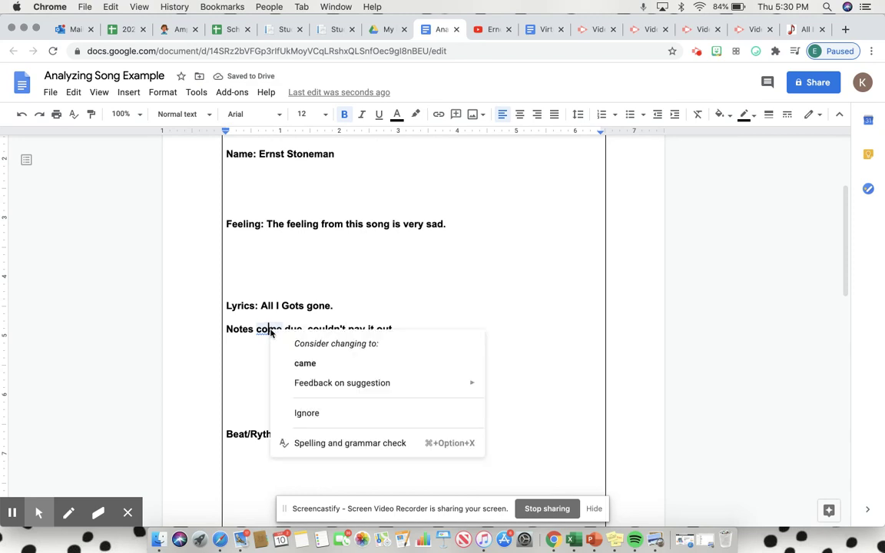
{"action": "left_click", "coordinate": [302, 367]}
{"action": "left_click", "coordinate": [432, 335]}
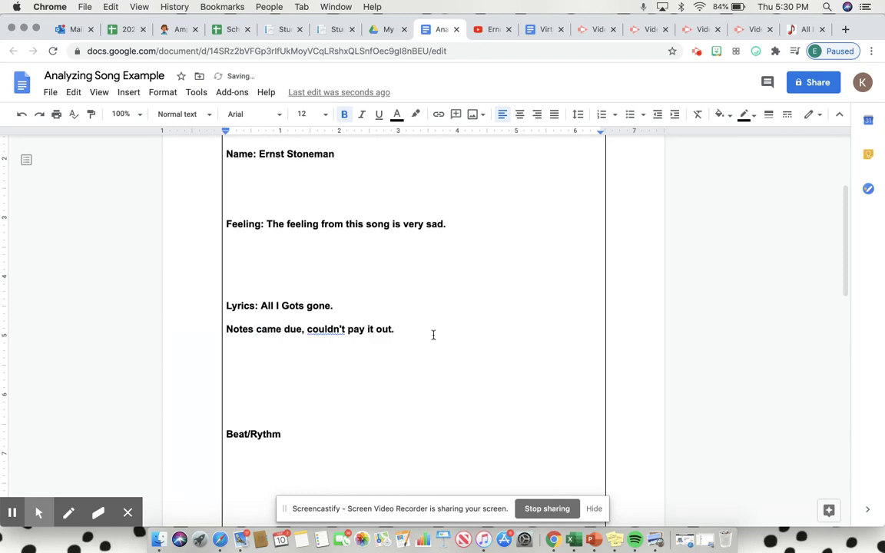
{"action": "key", "text": "Return"}
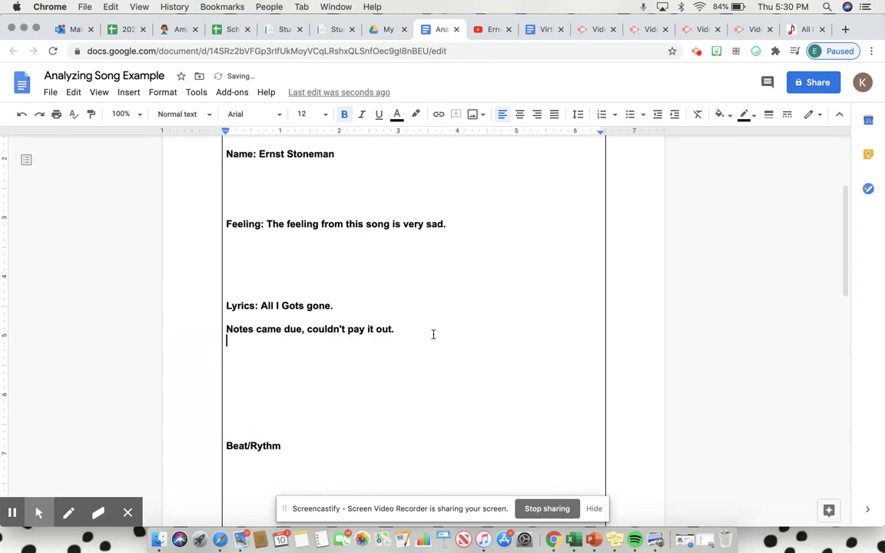
- Check the lyrics page again and add "All they gots gone, all they gots gone." as the third lyric line, followed by a new line
{"action": "left_click", "coordinate": [799, 28]}
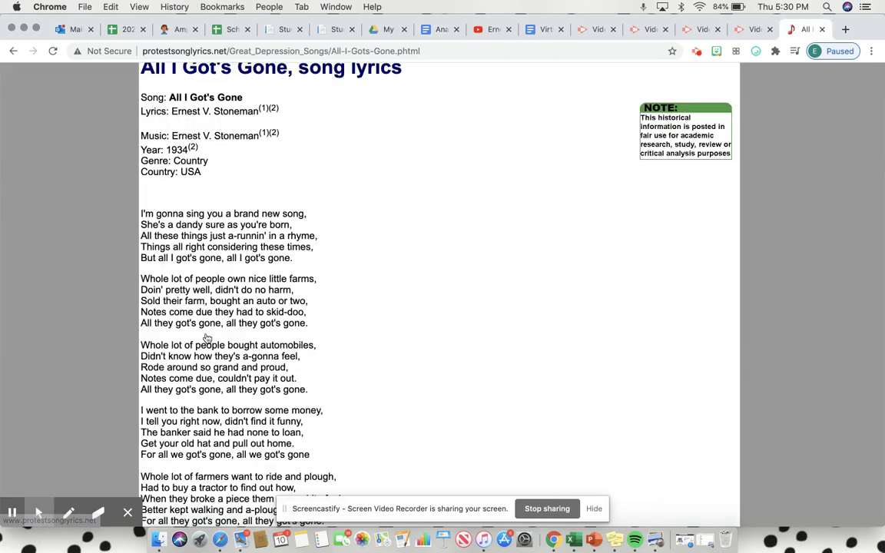
{"action": "scroll", "coordinate": [205, 338], "scroll_direction": "down", "scroll_amount": 1}
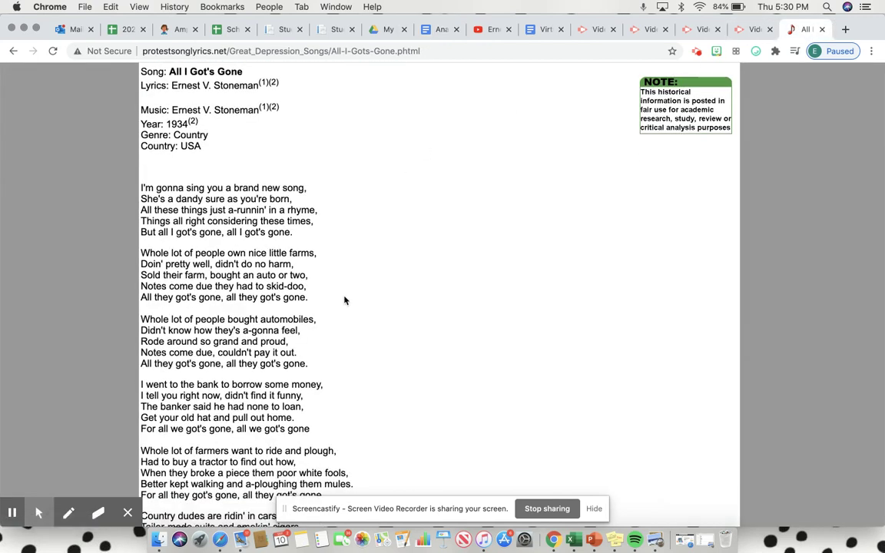
{"action": "left_click", "coordinate": [429, 30]}
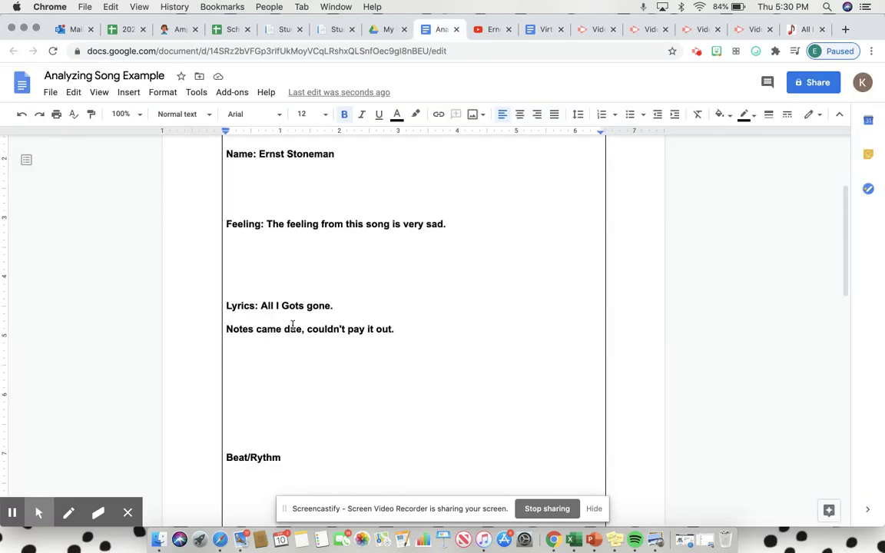
{"action": "type", "text": "All they gots gon"}
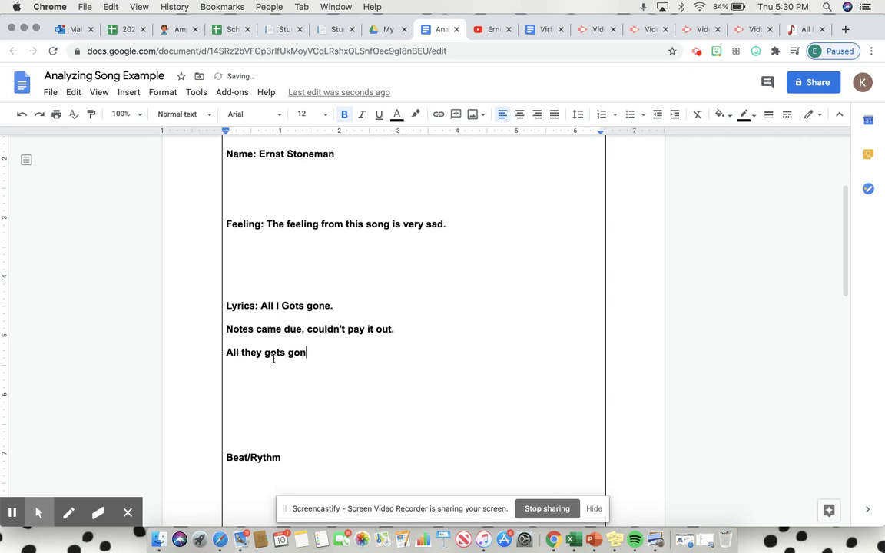
{"action": "type", "text": "e"}
{"action": "key", "text": "BackSpace"}
{"action": "type", "text": ", all t"}
{"action": "type", "text": "hey gots gon"}
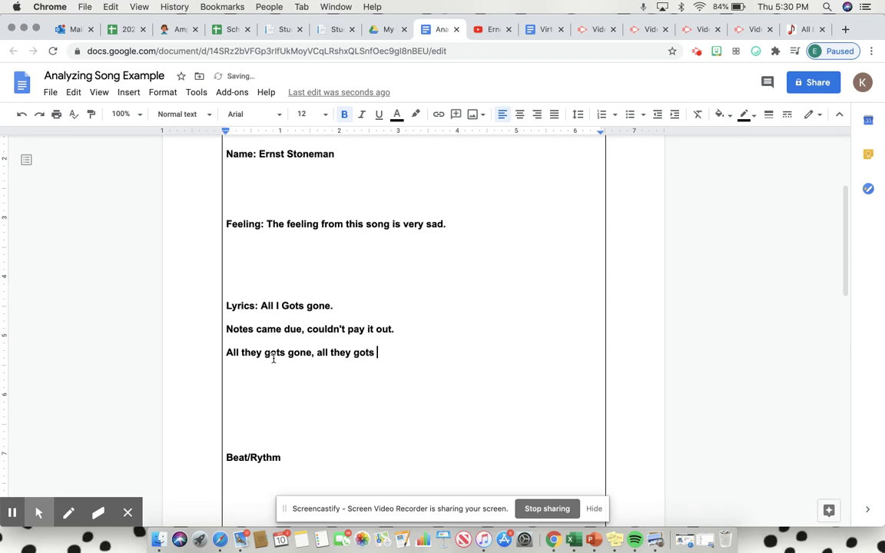
{"action": "type", "text": "e."}
{"action": "key", "text": "Return"}
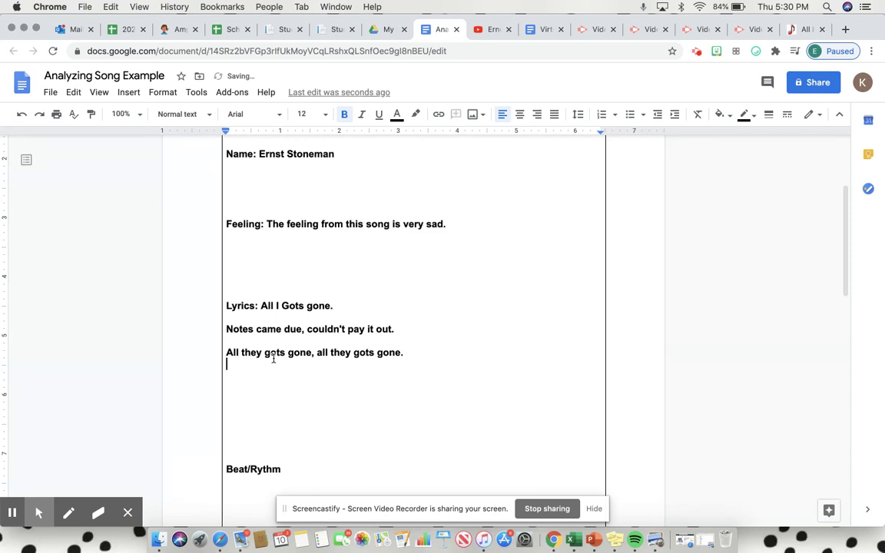
- Start a new line under Lyrics, and copy "Patchin' their dresses or their husbands' old britches." from the song's lyrics page
{"action": "key", "text": "Return"}
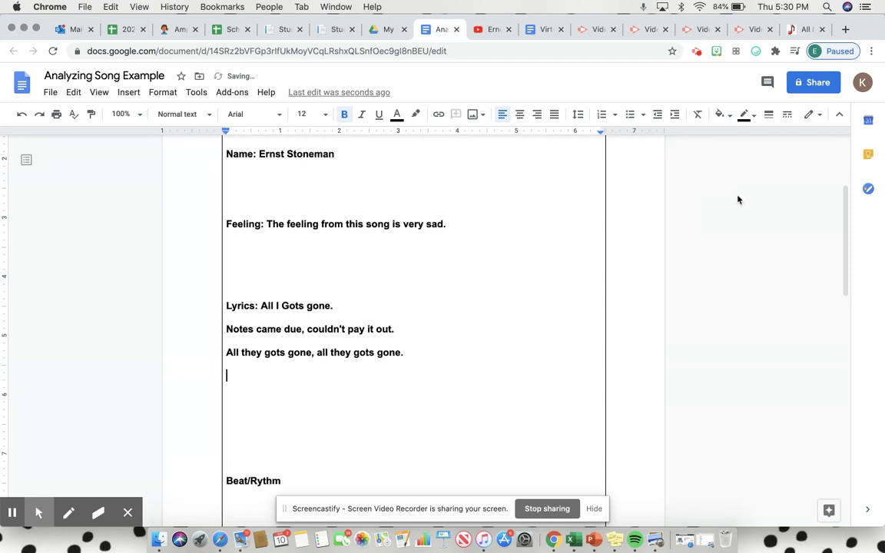
{"action": "left_click", "coordinate": [803, 29]}
{"action": "scroll", "coordinate": [432, 294], "scroll_direction": "down", "scroll_amount": 3}
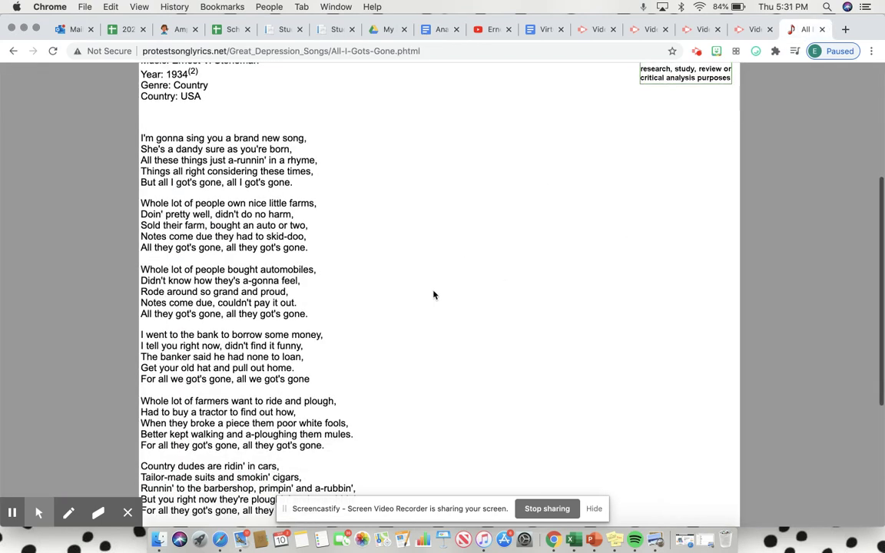
{"action": "scroll", "coordinate": [330, 318], "scroll_direction": "down", "scroll_amount": 1}
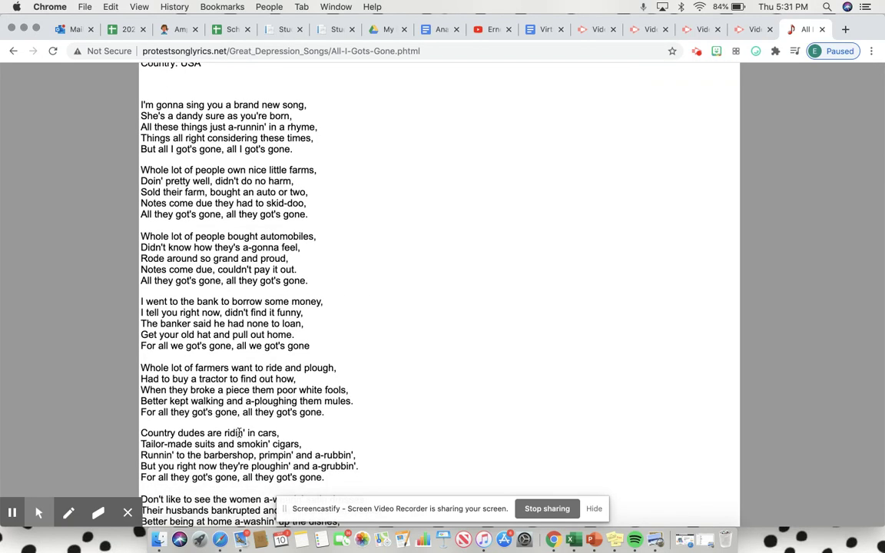
{"action": "scroll", "coordinate": [239, 432], "scroll_direction": "down", "scroll_amount": 2}
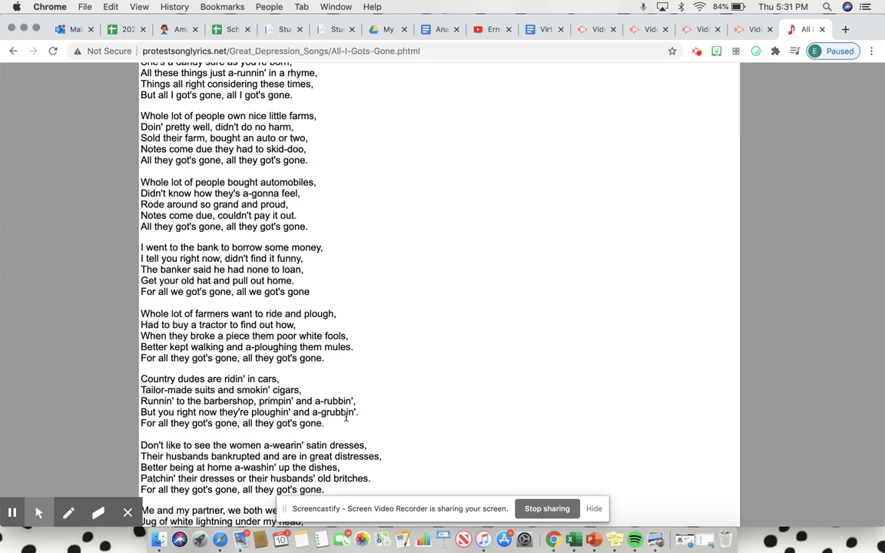
{"action": "scroll", "coordinate": [277, 438], "scroll_direction": "down", "scroll_amount": 1}
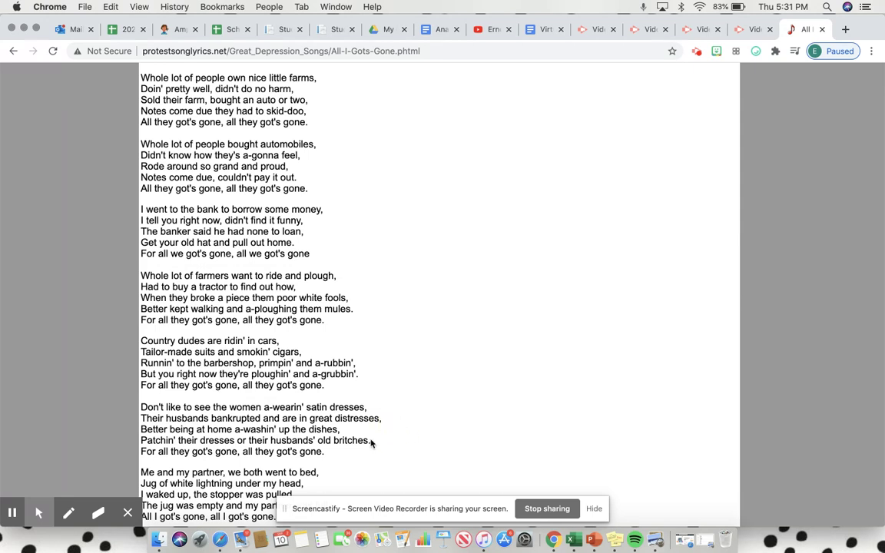
{"action": "left_click_drag", "start_coordinate": [372, 444], "coordinate": [138, 439]}
{"action": "key", "text": "cmd+c"}
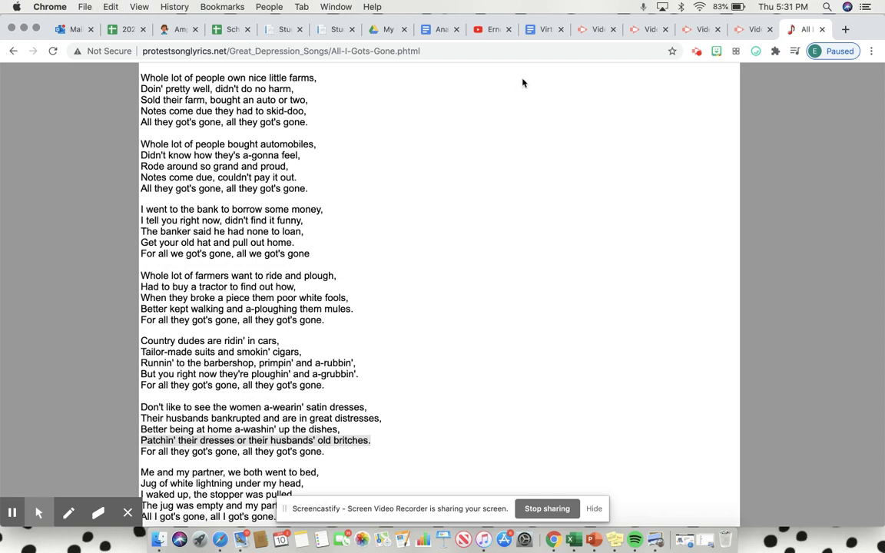
- Paste the copied line into the worksheet as the fourth lyric and remove one blank line below it
{"action": "left_click", "coordinate": [438, 30]}
{"action": "left_click", "coordinate": [274, 382]}
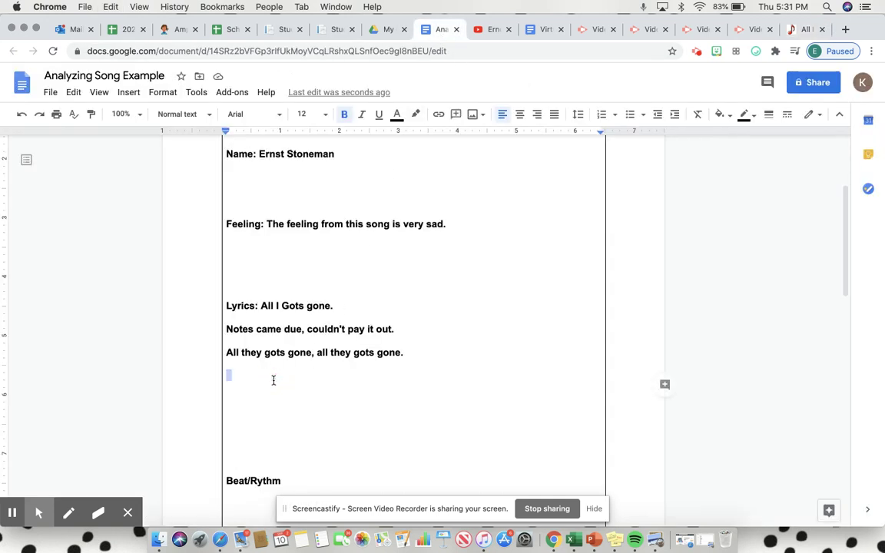
{"action": "key", "text": "cmd+v"}
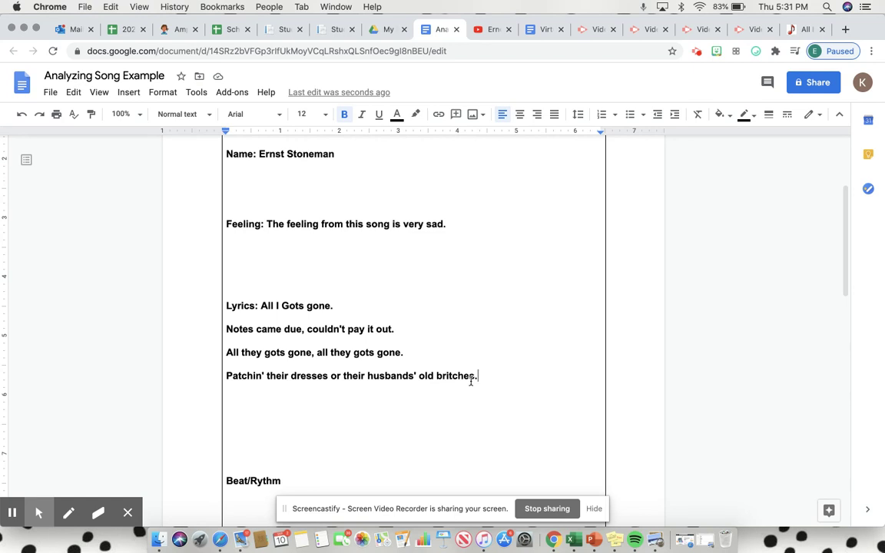
{"action": "left_click", "coordinate": [402, 437]}
{"action": "key", "text": "BackSpace"}
- Add a colon after the Beat/Rythm label and briefly consult the song's YouTube page
{"action": "scroll", "coordinate": [457, 432], "scroll_direction": "down", "scroll_amount": 3}
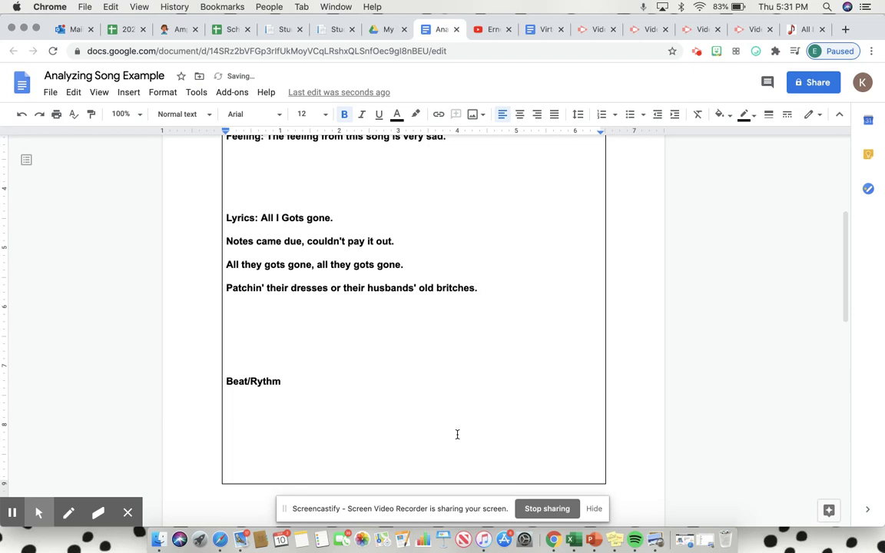
{"action": "left_click", "coordinate": [326, 389]}
{"action": "key", "text": "BackSpace"}
{"action": "left_click", "coordinate": [490, 31]}
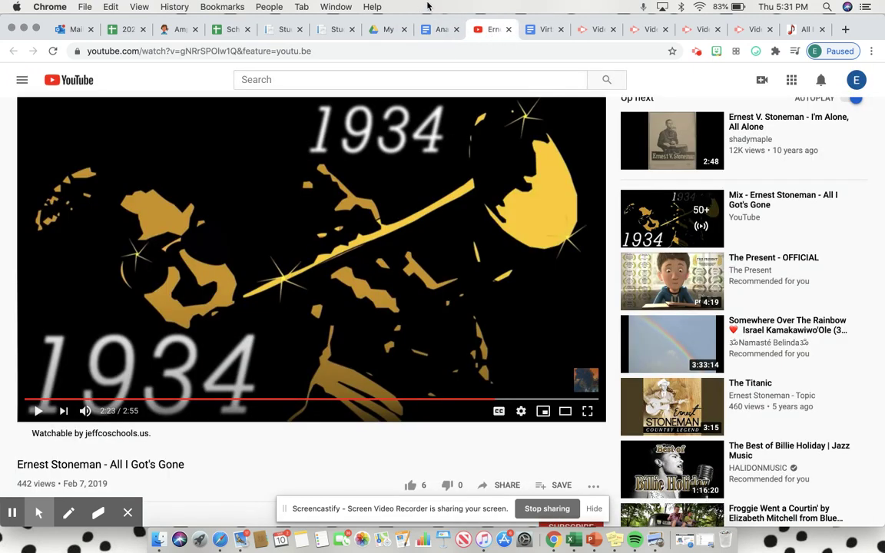
{"action": "left_click", "coordinate": [430, 30]}
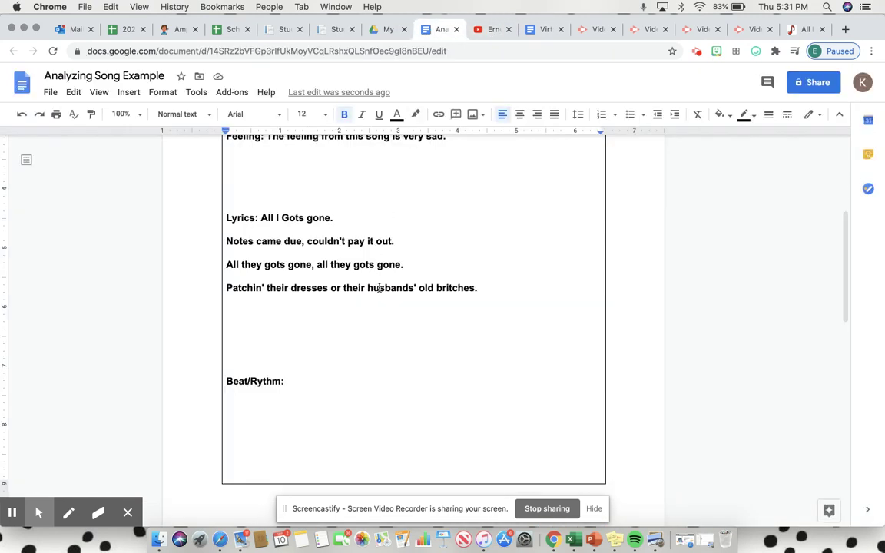
- Enter "Swing music. The up beat and fast pace, as well as instruments used such as the trumpet and harmonica." after the Beat/Rythm prompt
{"action": "type", "text": "Swing mus"}
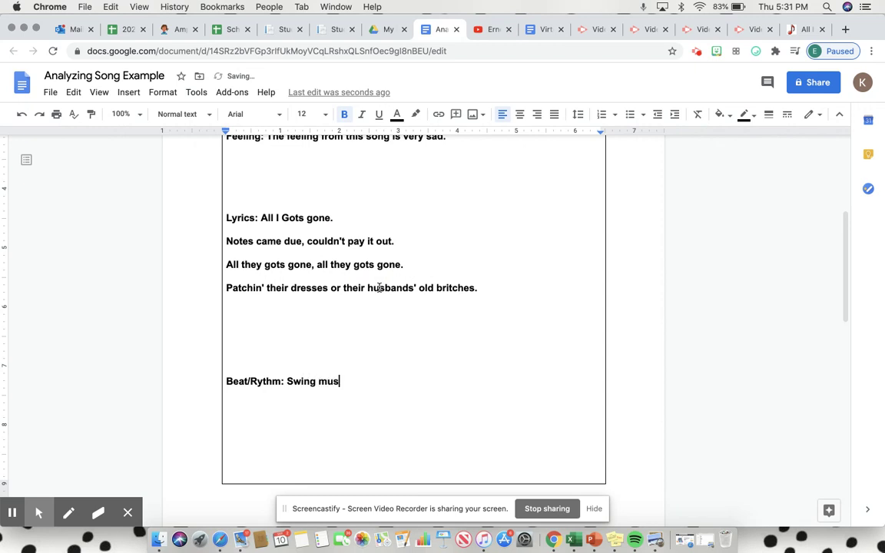
{"action": "type", "text": "ic. The u"}
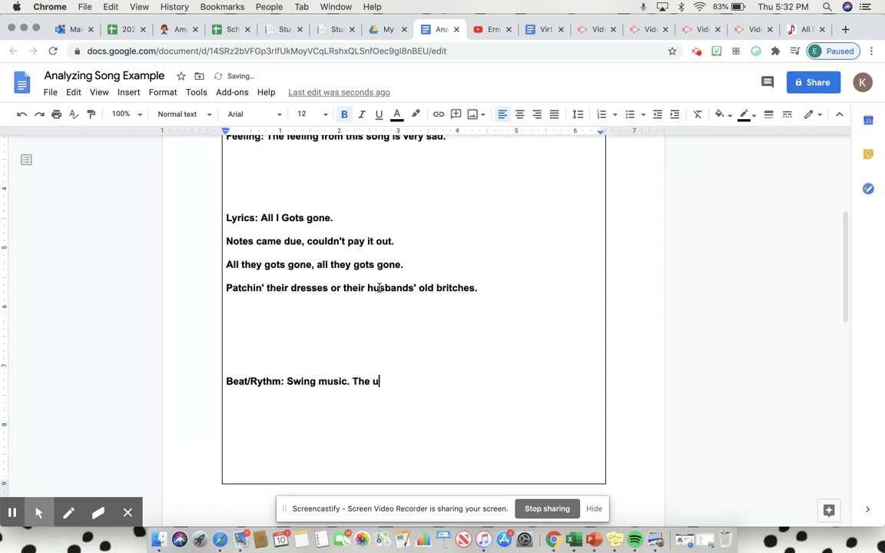
{"action": "type", "text": "p beat and fas"}
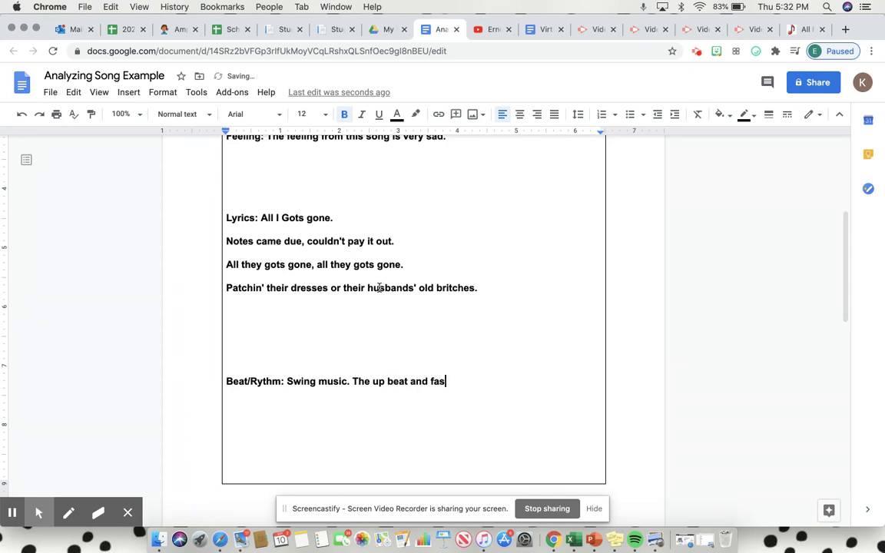
{"action": "type", "text": "t pace, as well as in"}
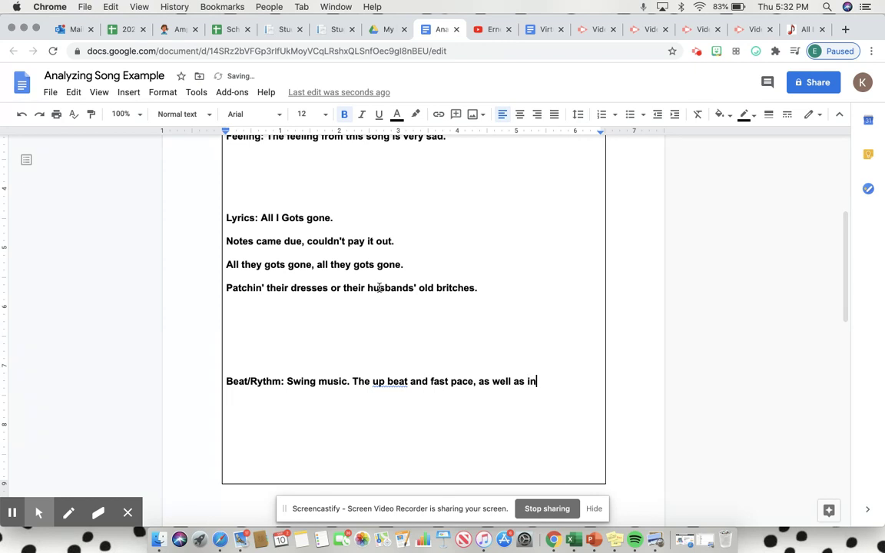
{"action": "type", "text": "struments used such as th"}
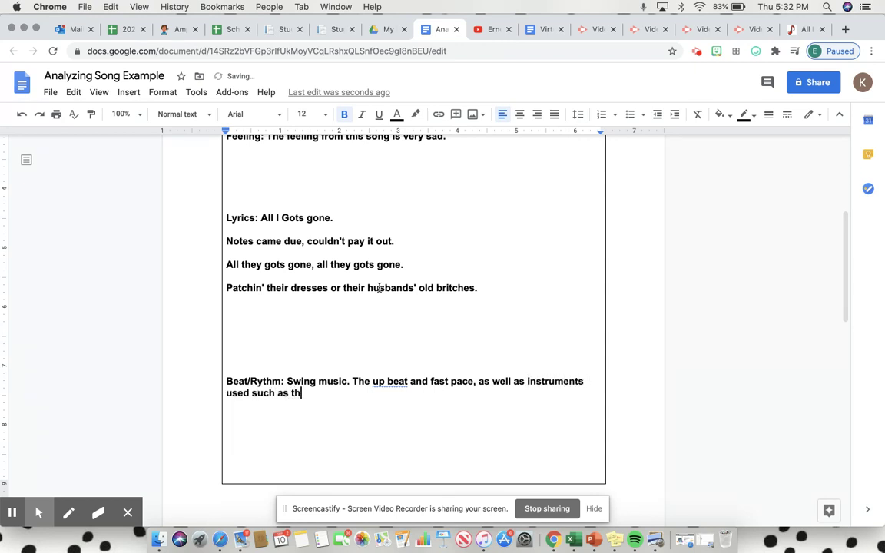
{"action": "type", "text": "e trumpet and "}
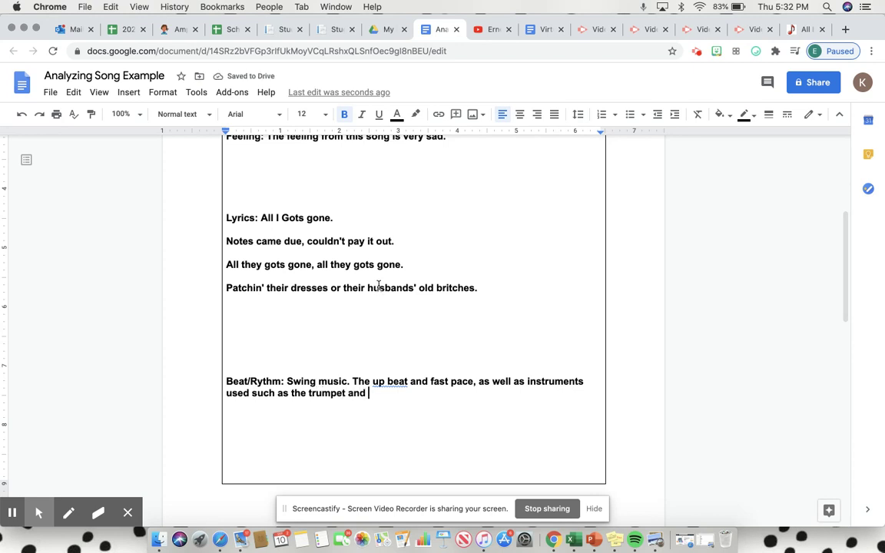
{"action": "type", "text": "harmonica."}
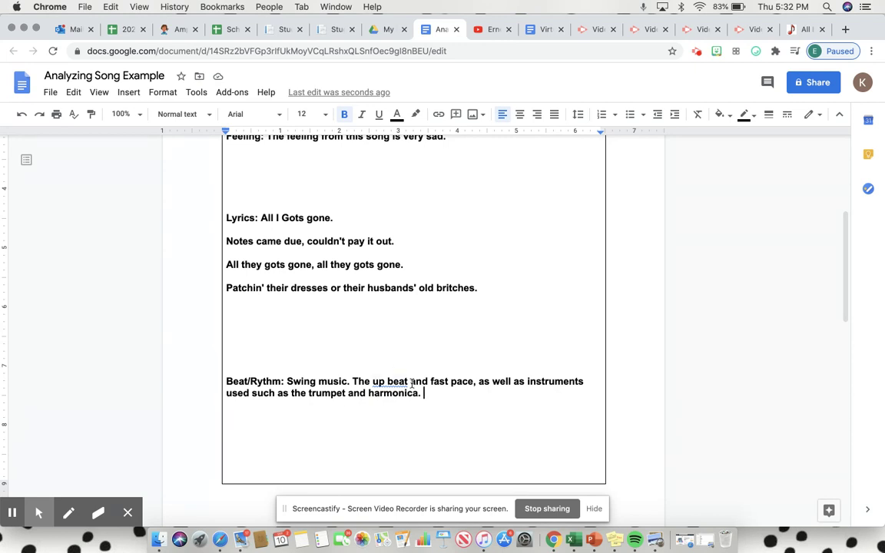
- Review the worksheet's name, feeling, lyrics and beat answers along with the remaining Main/Central Message and 30's prompts
{"action": "scroll", "coordinate": [482, 384], "scroll_direction": "down", "scroll_amount": 10}
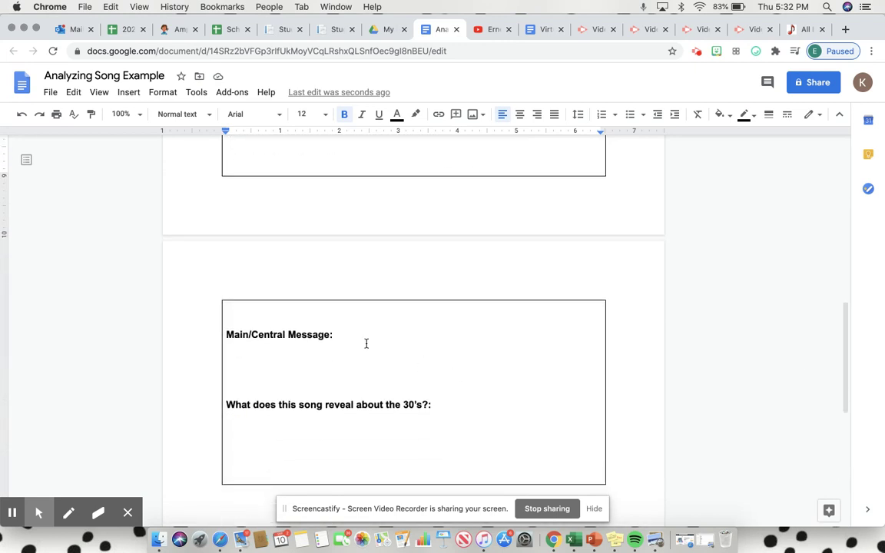
{"action": "left_click", "coordinate": [370, 341]}
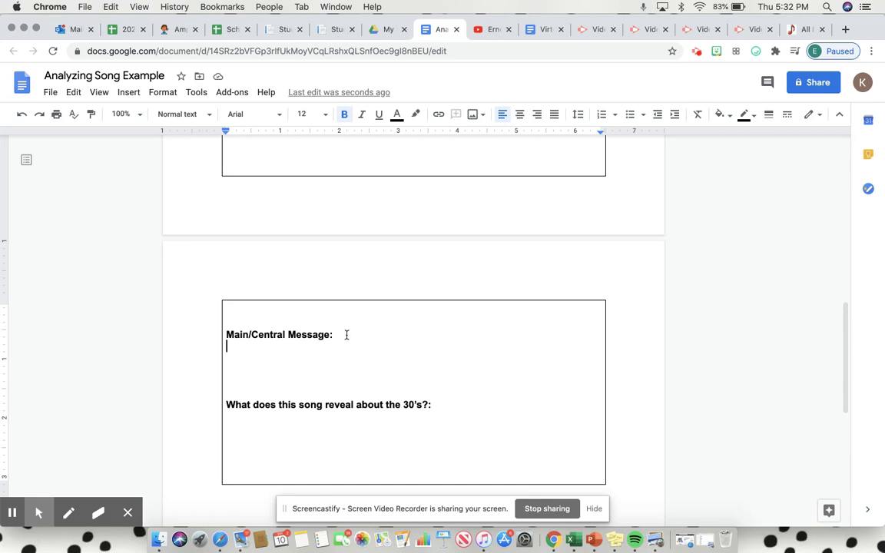
{"action": "scroll", "coordinate": [345, 321], "scroll_direction": "up", "scroll_amount": 9}
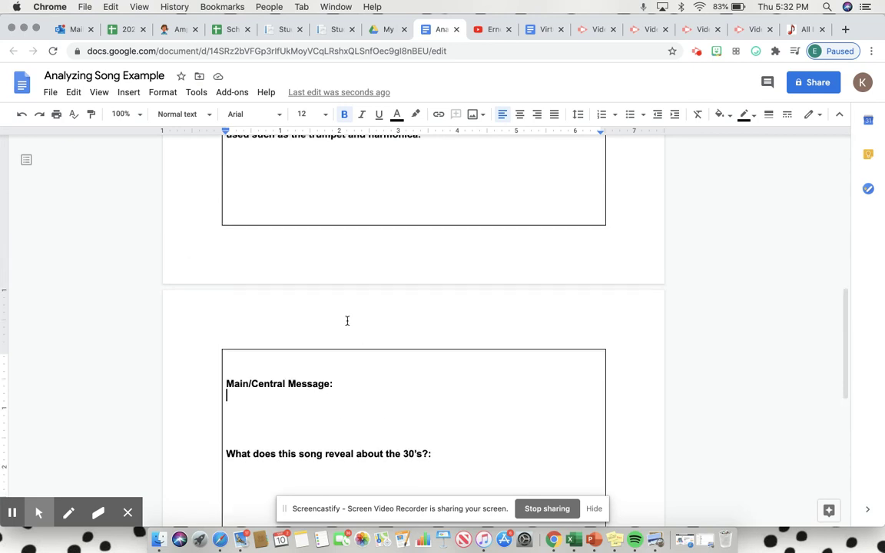
{"action": "scroll", "coordinate": [345, 294], "scroll_direction": "up", "scroll_amount": 4}
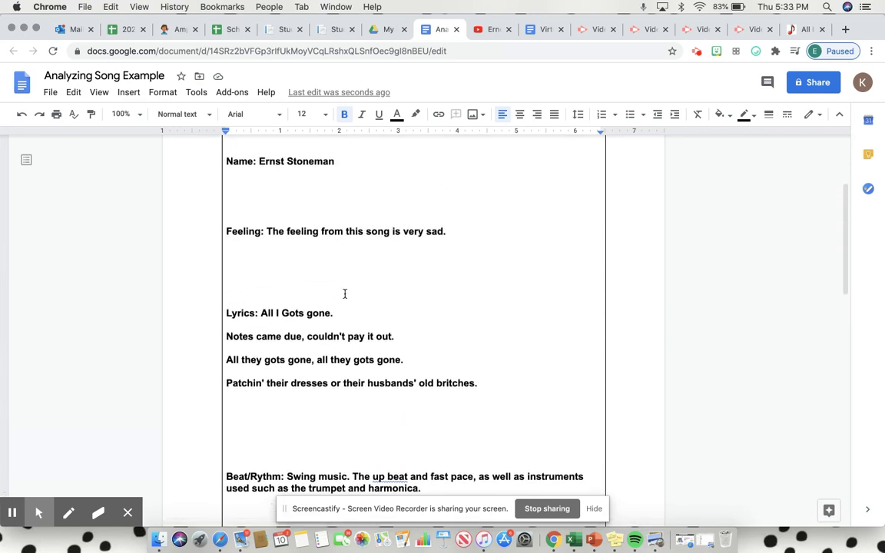
{"action": "scroll", "coordinate": [345, 293], "scroll_direction": "down", "scroll_amount": 10}
{"action": "scroll", "coordinate": [345, 293], "scroll_direction": "up", "scroll_amount": 13}
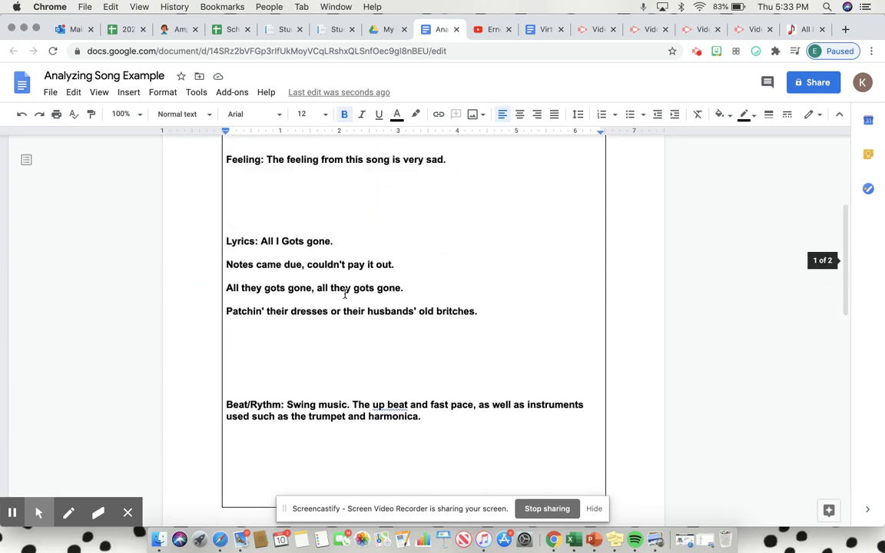
{"action": "scroll", "coordinate": [303, 229], "scroll_direction": "down", "scroll_amount": 2}
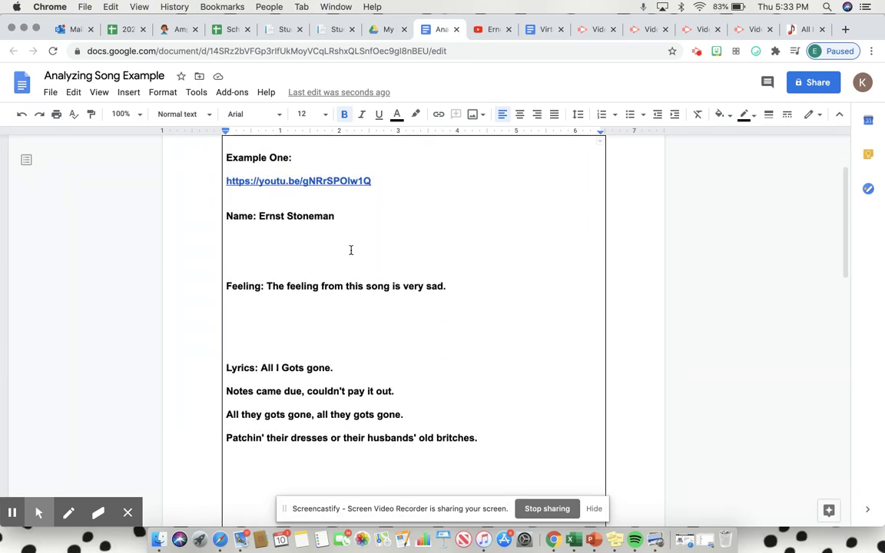
{"action": "scroll", "coordinate": [409, 254], "scroll_direction": "down", "scroll_amount": 2}
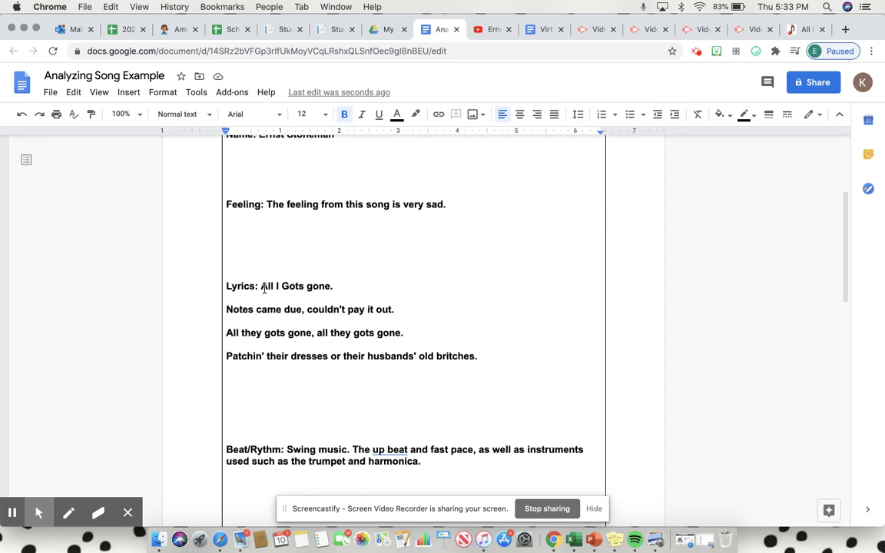
{"action": "scroll", "coordinate": [346, 225], "scroll_direction": "down", "scroll_amount": 3}
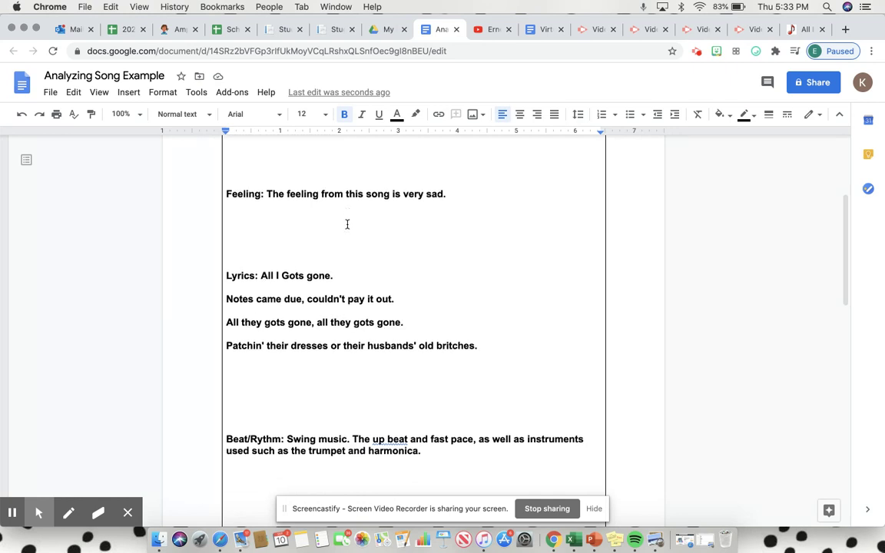
{"action": "scroll", "coordinate": [381, 370], "scroll_direction": "down", "scroll_amount": 10}
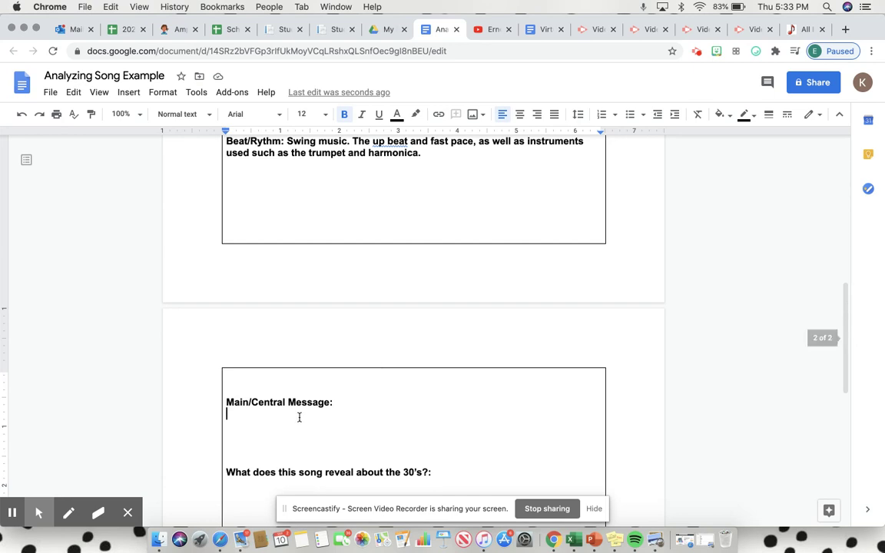
- Answer Main/Central Message with "People were suffering from the Great Depression and all that they owned and loved were gone with in a short period of time."
{"action": "double_click", "coordinate": [348, 407]}
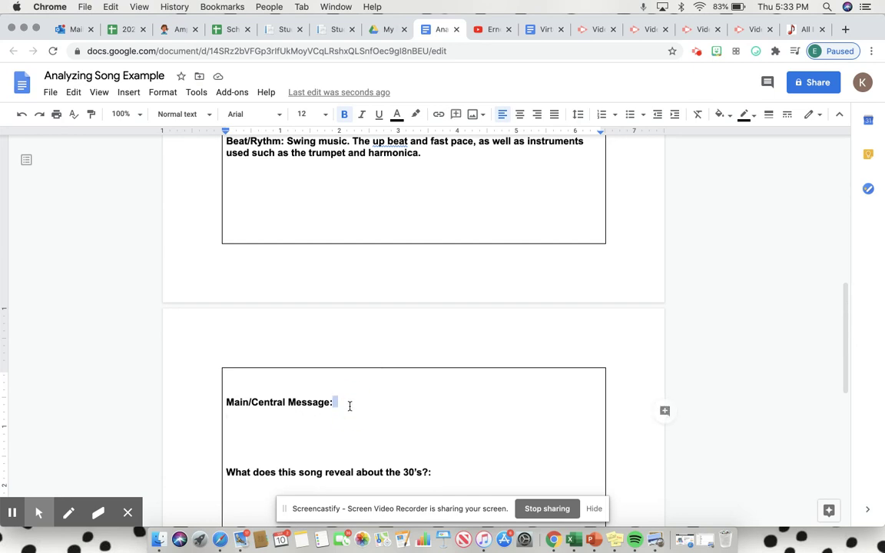
{"action": "type", "text": "People"}
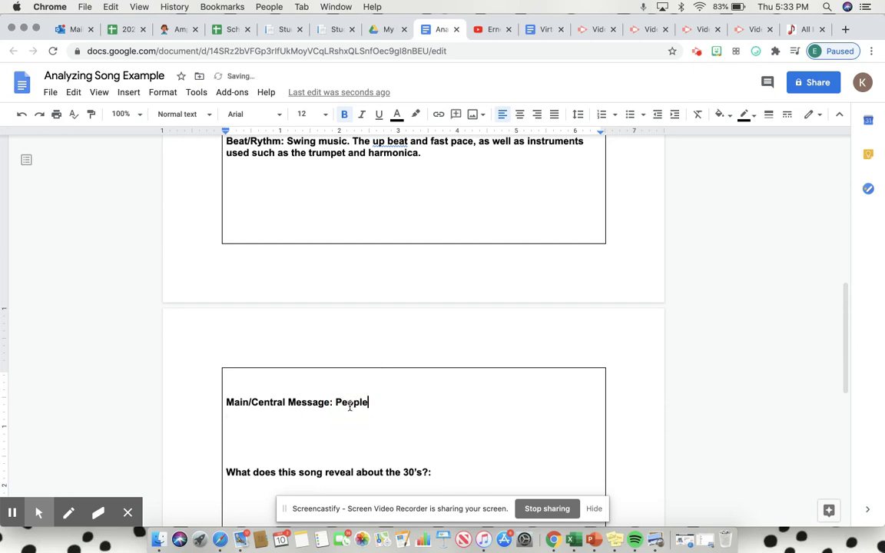
{"action": "type", "text": " were sufferin"}
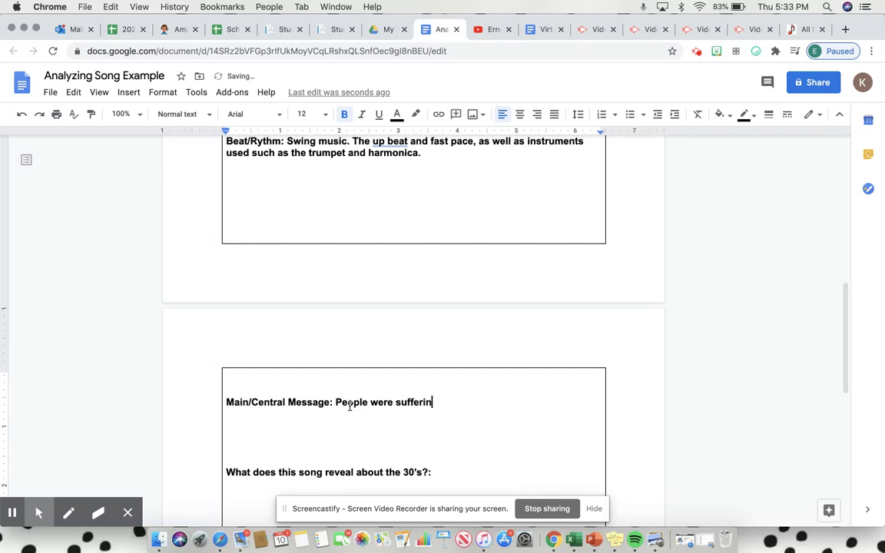
{"action": "type", "text": "g from the Gr"}
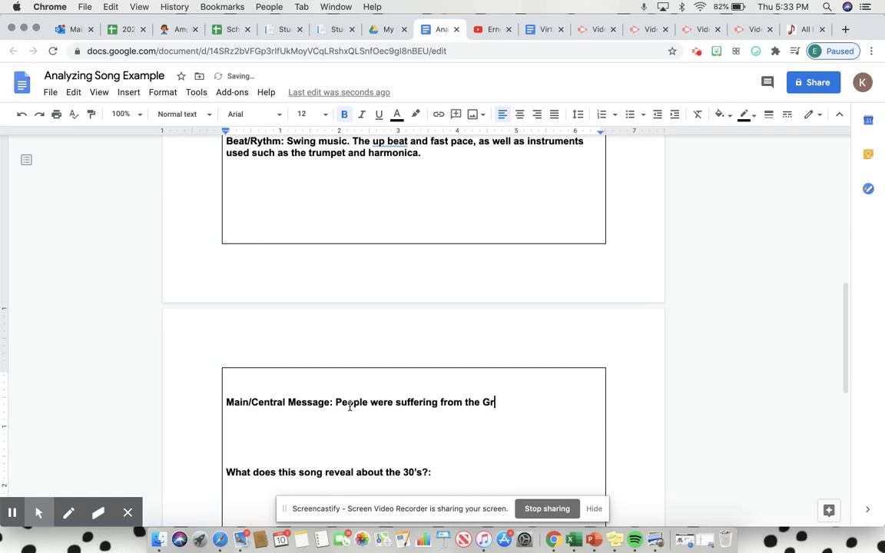
{"action": "type", "text": "eat Depression and all"}
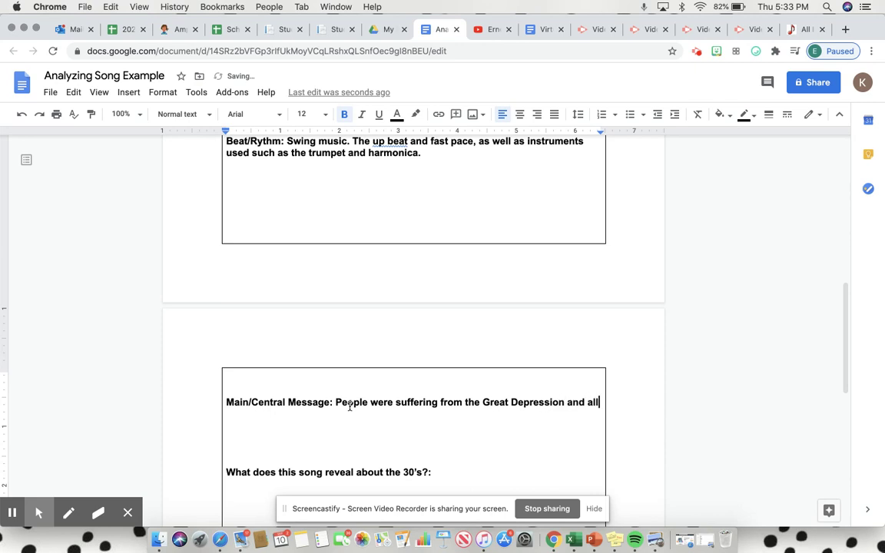
{"action": "type", "text": " that they o"}
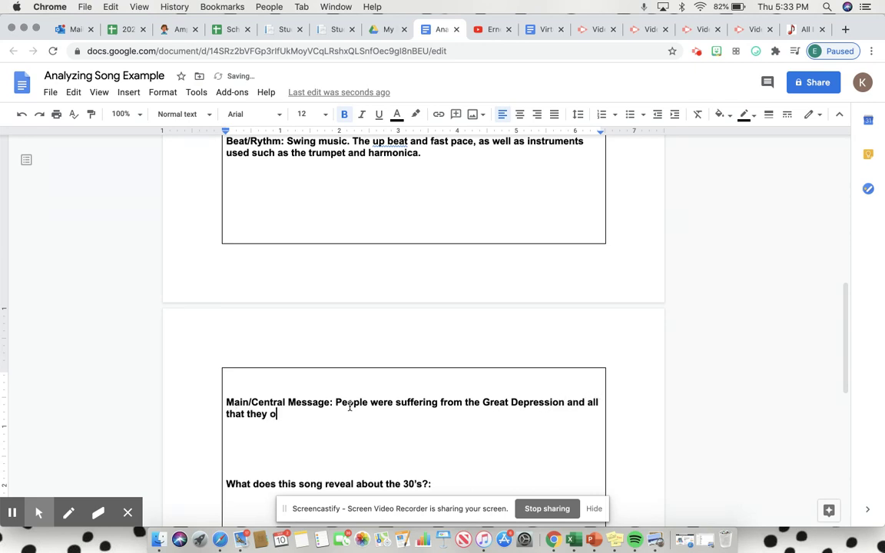
{"action": "type", "text": "wned and loved w"}
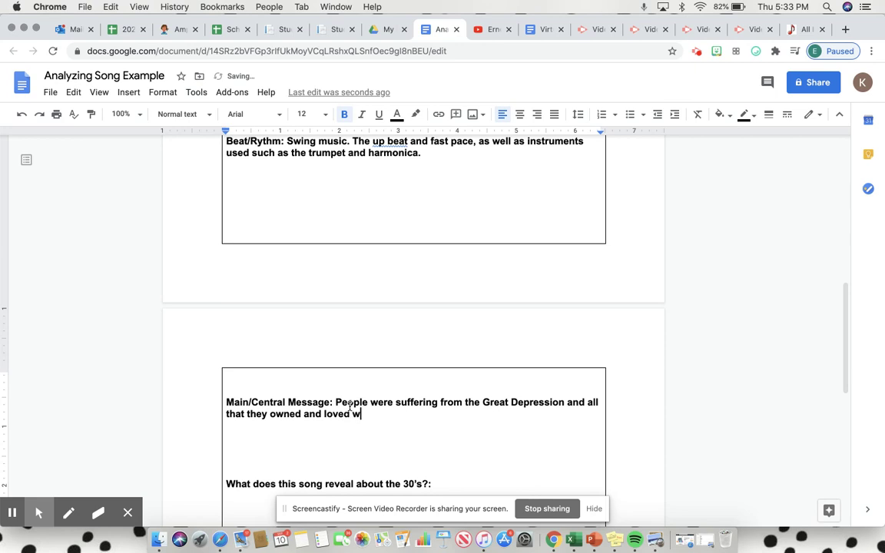
{"action": "type", "text": "ere gone with"}
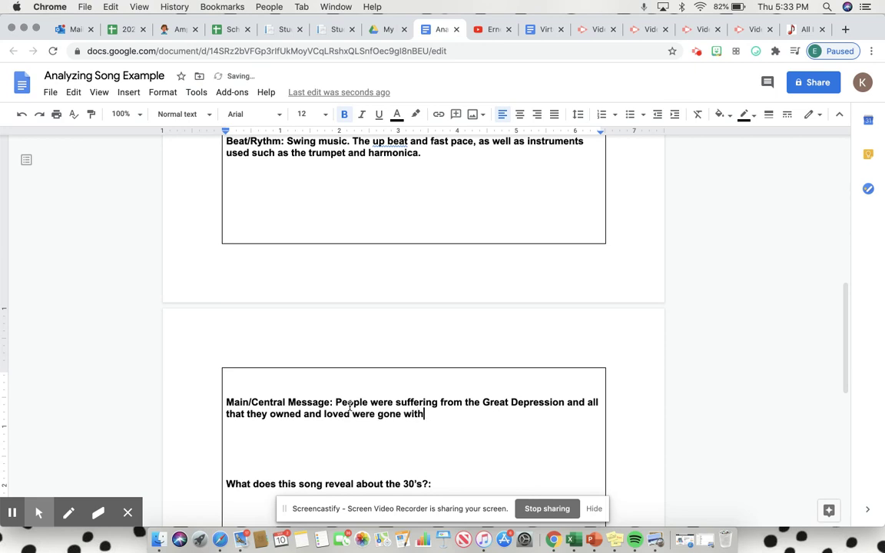
{"action": "type", "text": " in a s"}
{"action": "key", "text": "BackSpace"}
{"action": "type", "text": "a short p"}
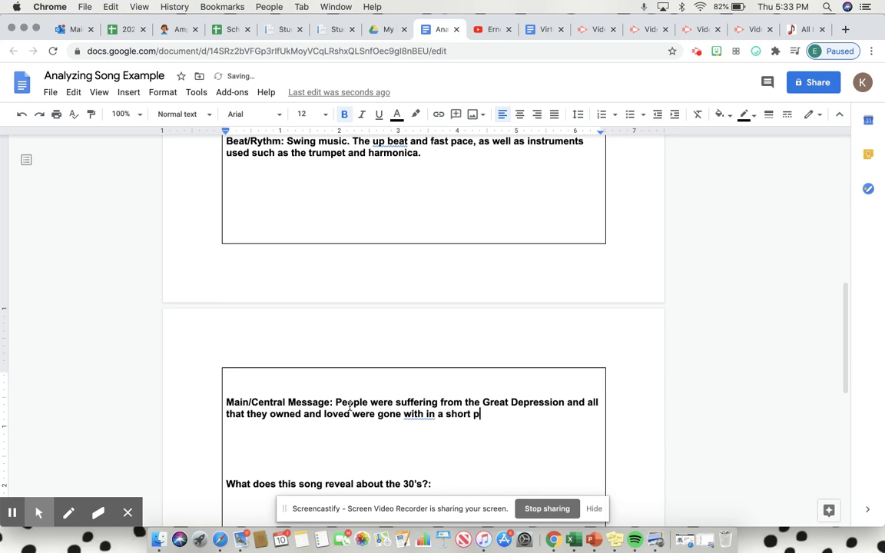
{"action": "type", "text": "eriod of time."}
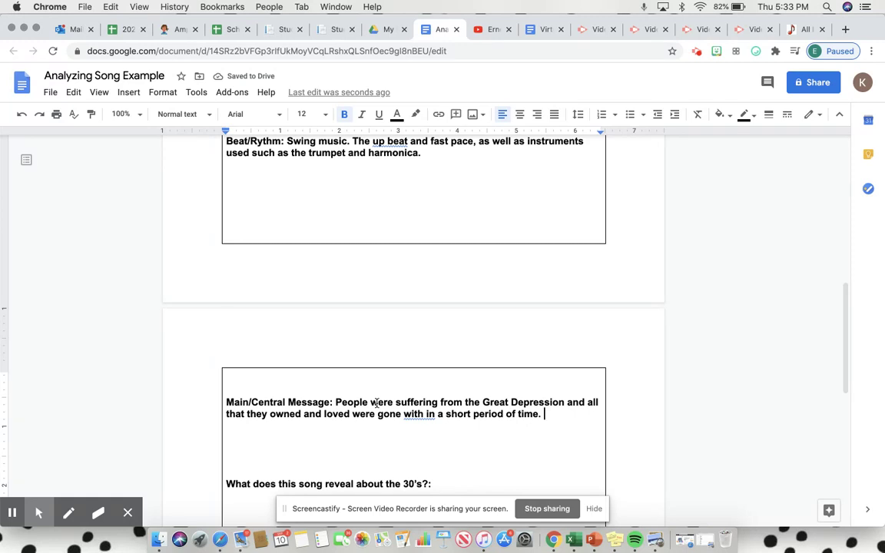
- Begin the answer to the 30's question with "This sing reveals the true sadness and depression that came from the 1930's. Such as"
{"action": "scroll", "coordinate": [376, 403], "scroll_direction": "down", "scroll_amount": 2}
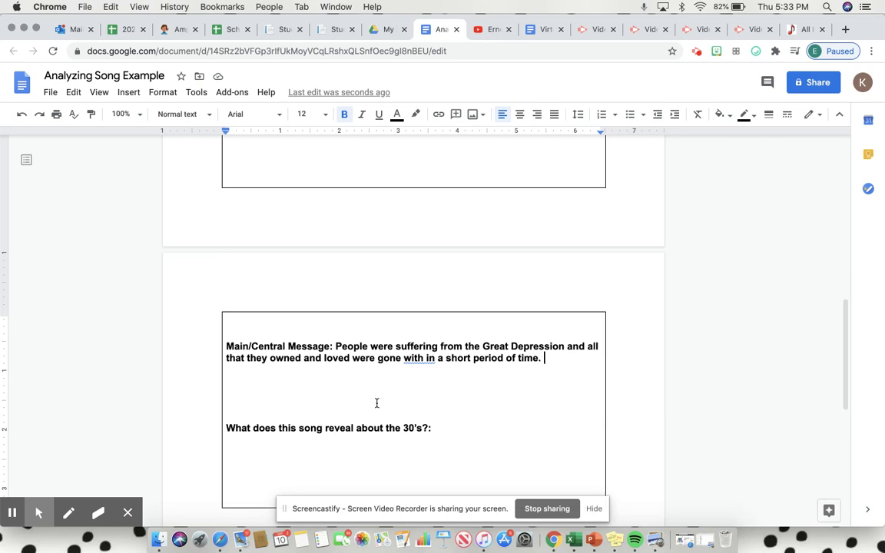
{"action": "scroll", "coordinate": [377, 403], "scroll_direction": "down", "scroll_amount": 2}
{"action": "left_click", "coordinate": [475, 350]}
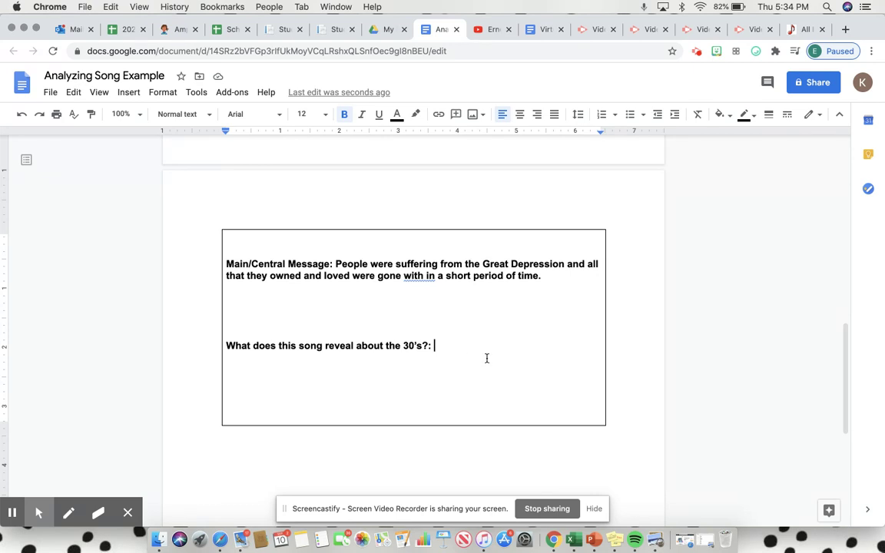
{"action": "type", "text": "This sing reveals the t"}
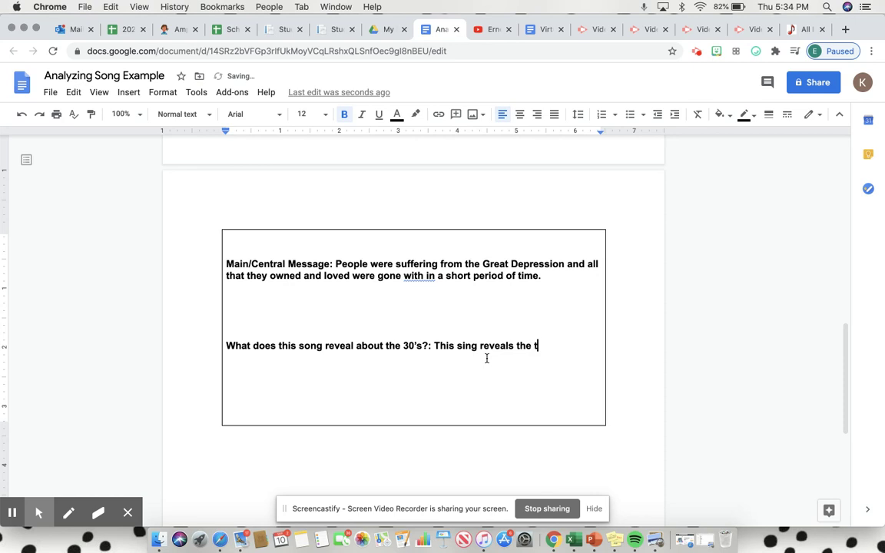
{"action": "type", "text": "rue sadness and depres"}
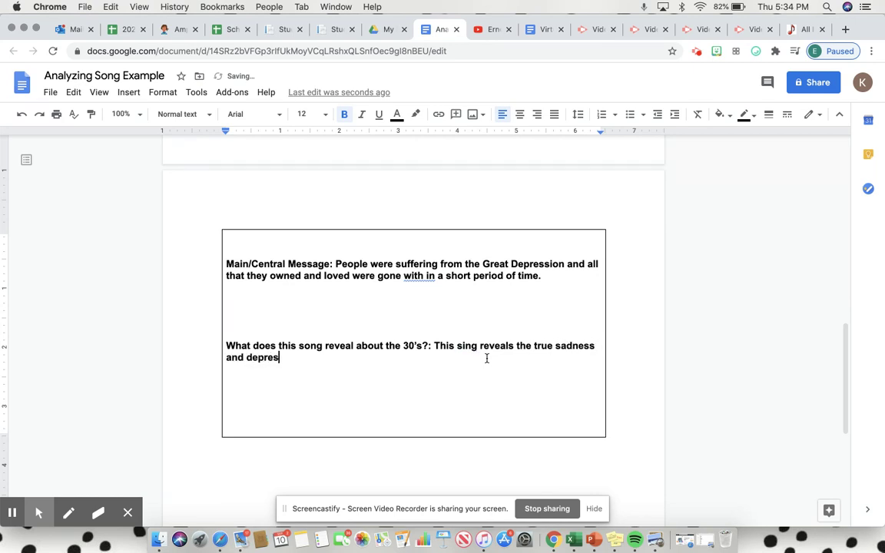
{"action": "type", "text": "sion that came f"}
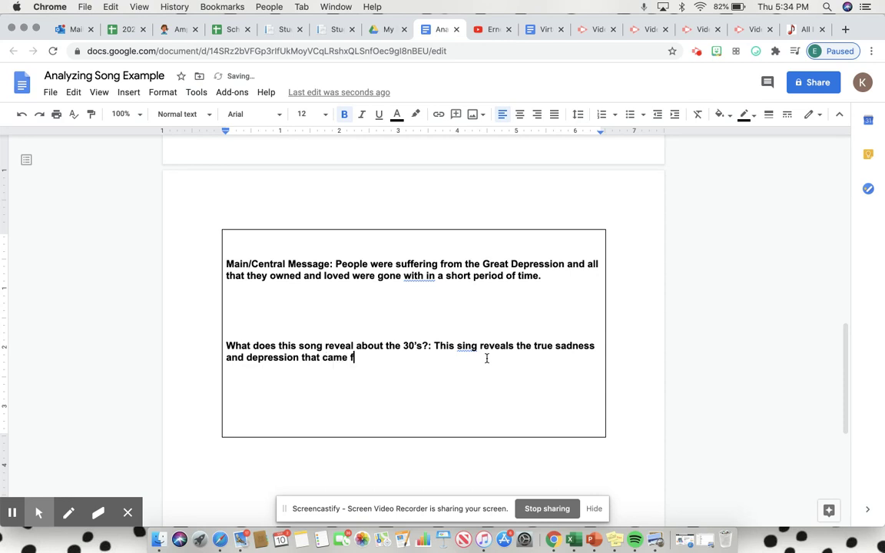
{"action": "type", "text": "rom the 1930's. Such as"}
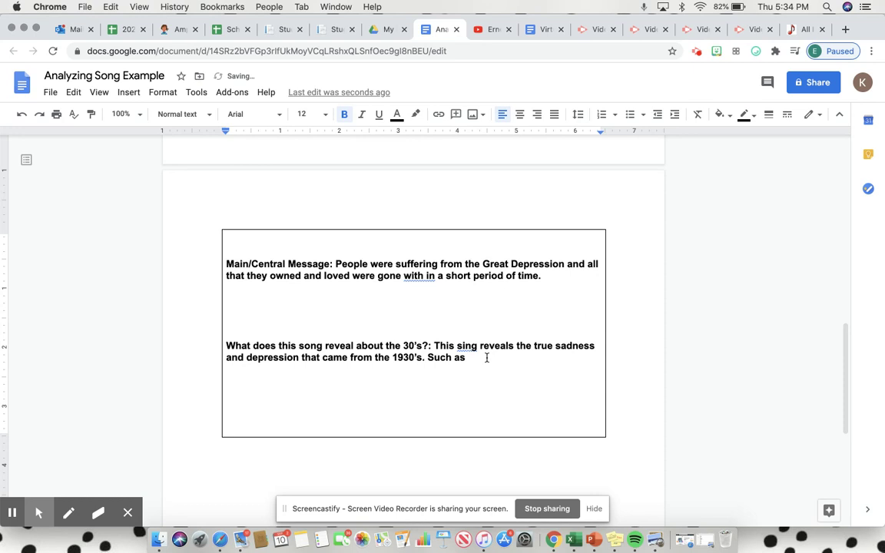
- Finish the 30's answer with "the loss of vehicles, food, and pretty much everything that they owned." and correct "sing" to "song"
{"action": "type", "text": "the loss of vehichle"}
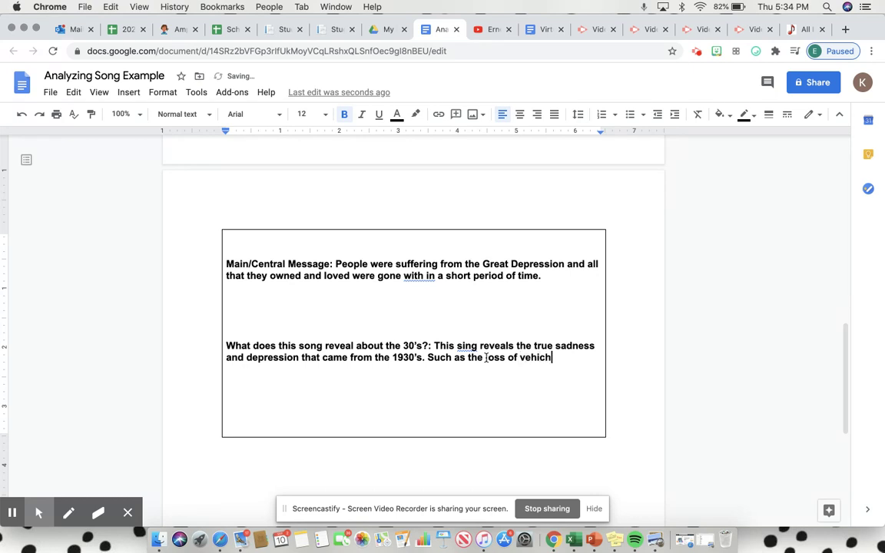
{"action": "type", "text": ","}
{"action": "key", "text": "BackSpace"}
{"action": "type", "text": "s, food, and "}
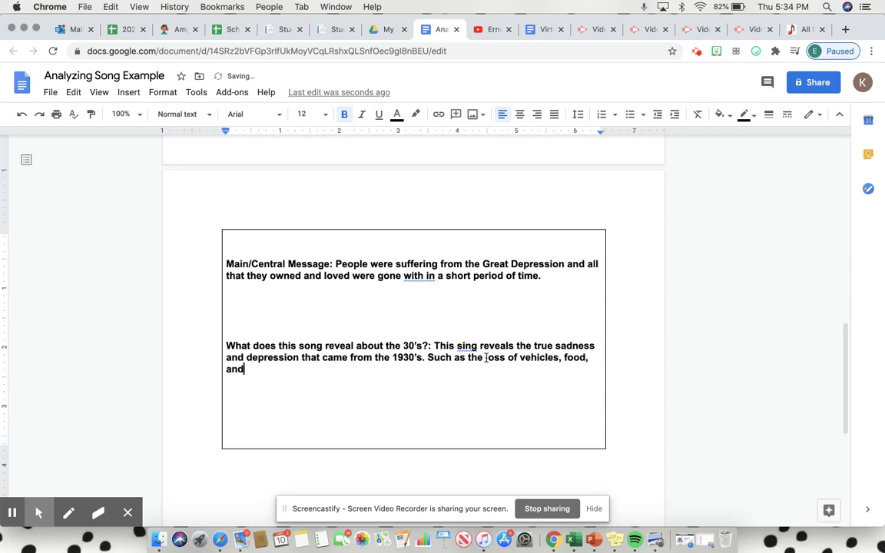
{"action": "type", "text": "pretty much every"}
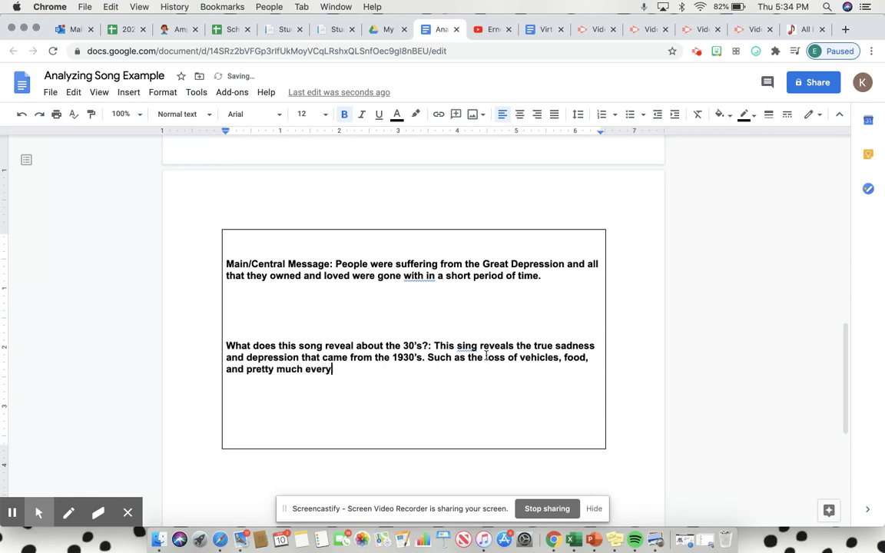
{"action": "type", "text": "thing that they owned."}
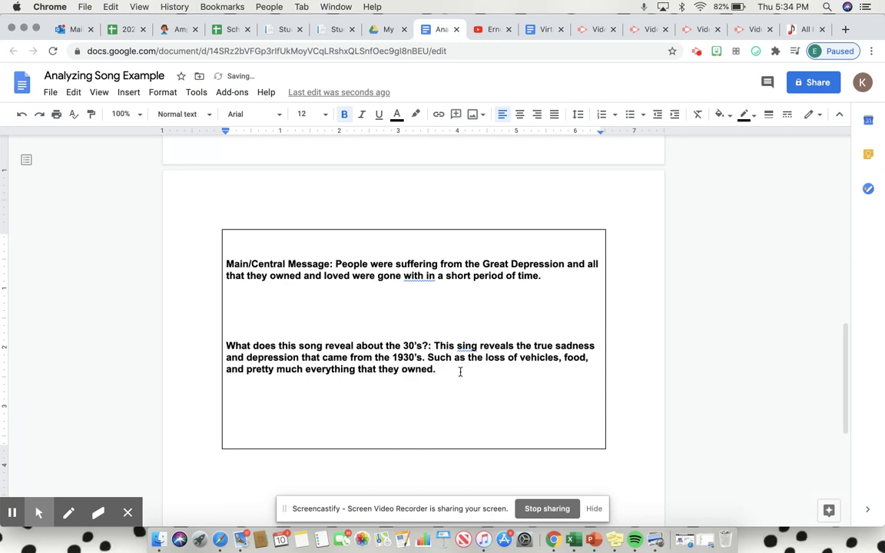
{"action": "left_click", "coordinate": [466, 347]}
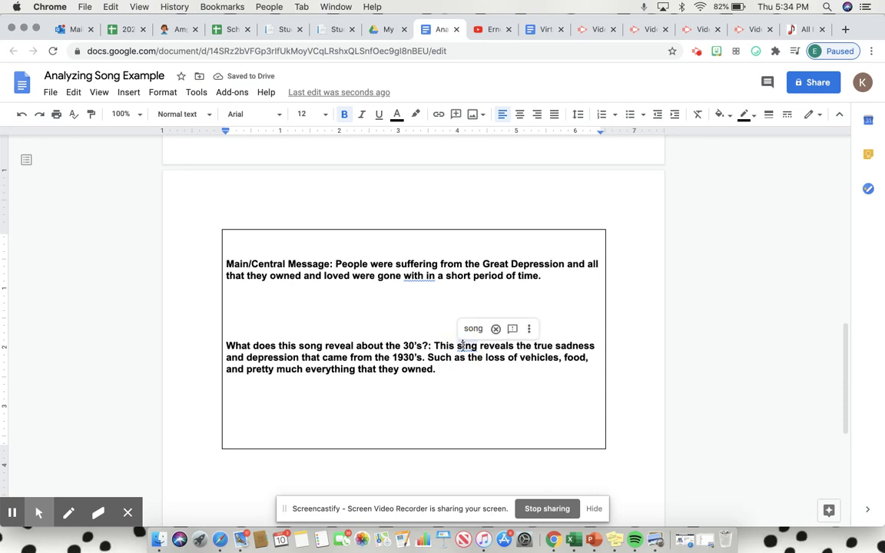
{"action": "left_click", "coordinate": [475, 329]}
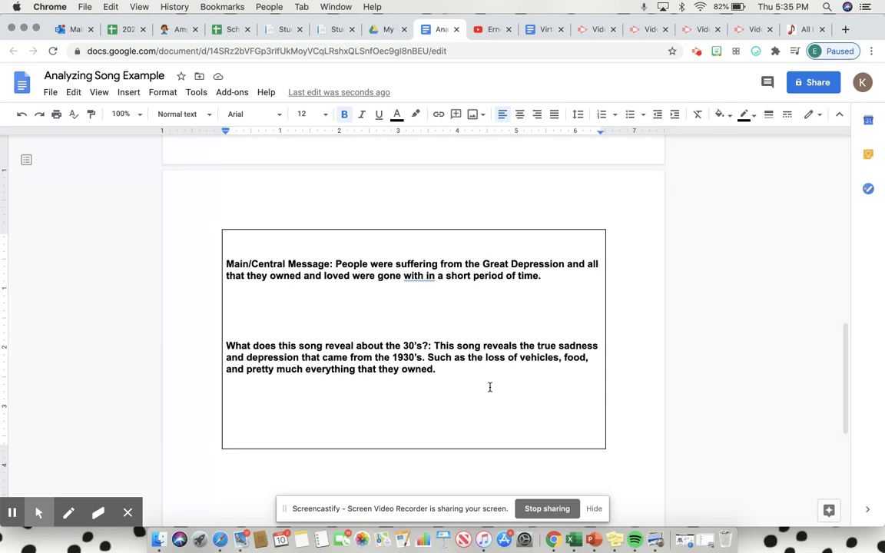
- Review the completed Example One worksheet, from the central message and 30's answers back through the beat, lyrics, feeling and name entries
{"action": "scroll", "coordinate": [490, 387], "scroll_direction": "down", "scroll_amount": 4}
{"action": "scroll", "coordinate": [489, 388], "scroll_direction": "up", "scroll_amount": 2}
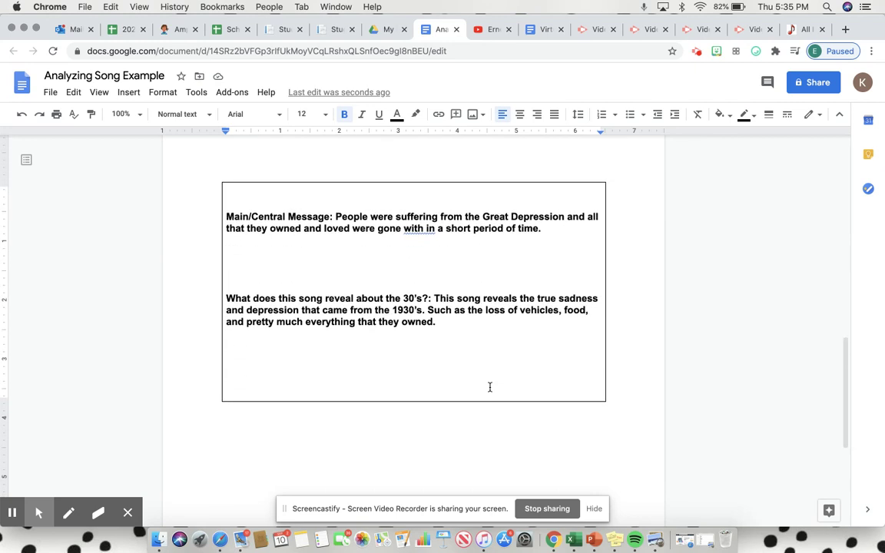
{"action": "scroll", "coordinate": [489, 387], "scroll_direction": "up", "scroll_amount": 1}
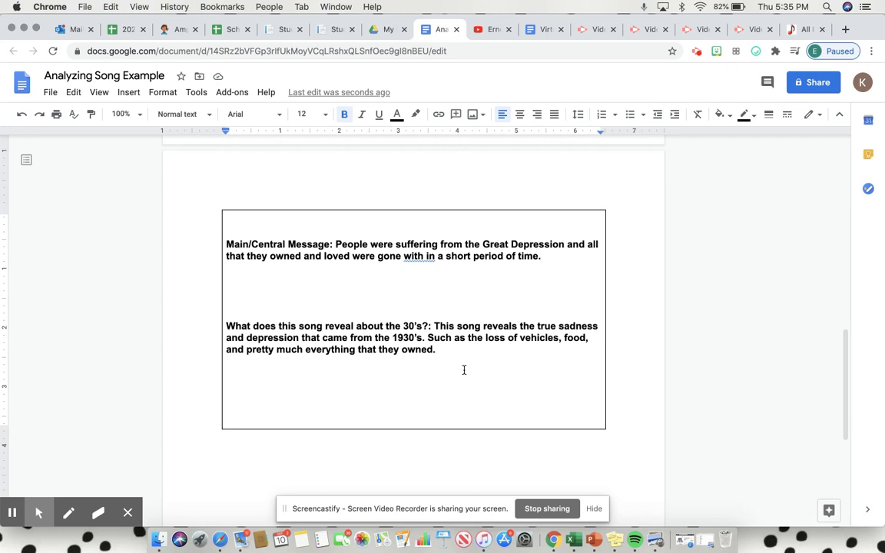
{"action": "scroll", "coordinate": [464, 370], "scroll_direction": "up", "scroll_amount": 1}
{"action": "scroll", "coordinate": [406, 343], "scroll_direction": "up", "scroll_amount": 2}
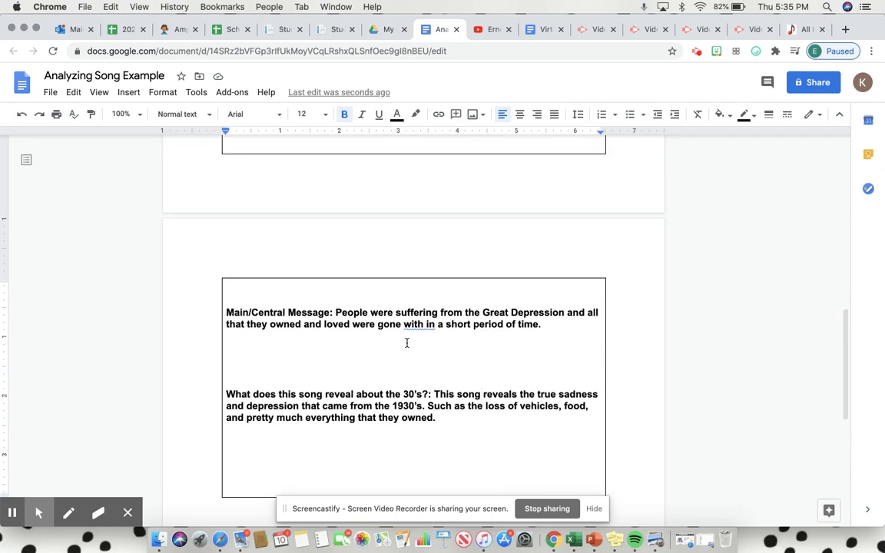
{"action": "scroll", "coordinate": [407, 342], "scroll_direction": "up", "scroll_amount": 6}
{"action": "scroll", "coordinate": [266, 259], "scroll_direction": "up", "scroll_amount": 1}
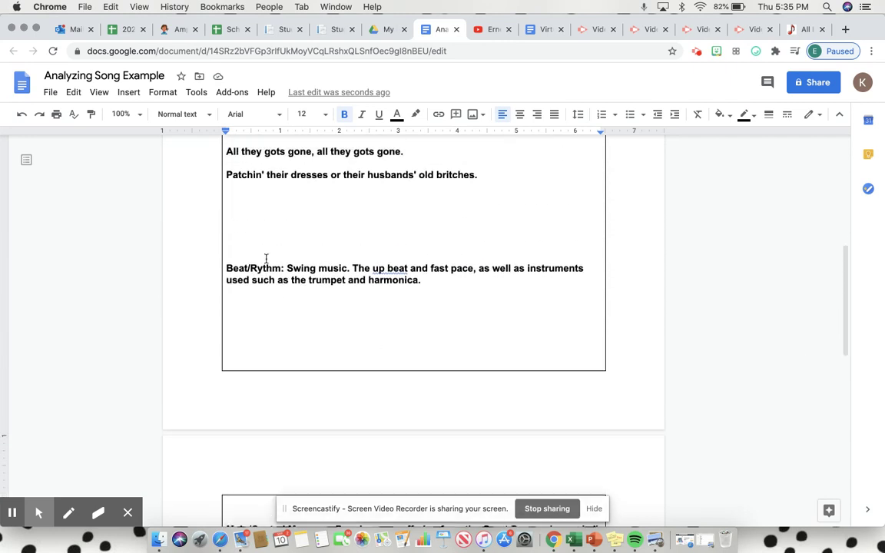
{"action": "scroll", "coordinate": [265, 259], "scroll_direction": "up", "scroll_amount": 6}
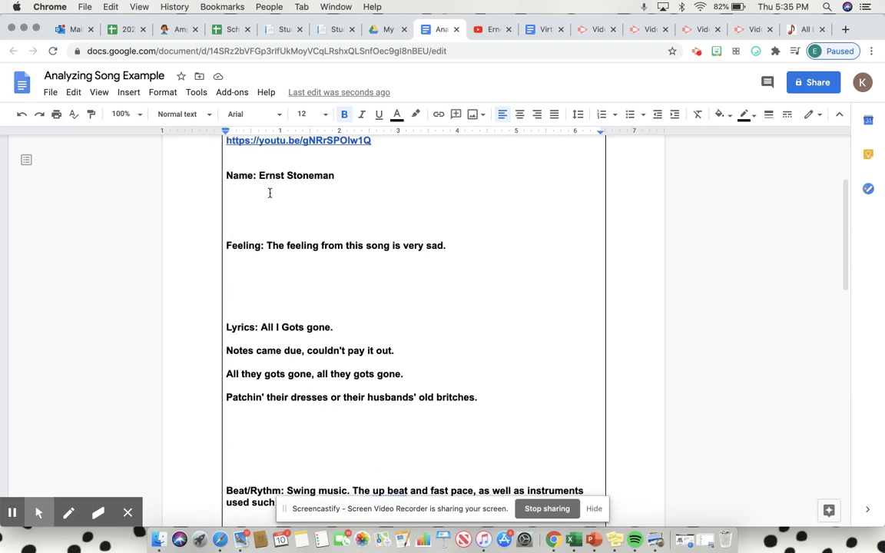
{"action": "scroll", "coordinate": [338, 219], "scroll_direction": "up", "scroll_amount": 2}
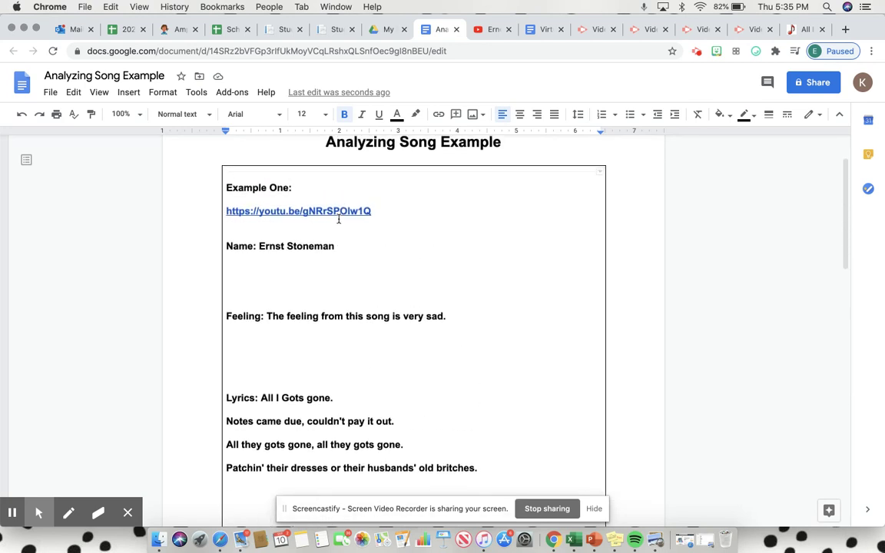
{"action": "scroll", "coordinate": [338, 219], "scroll_direction": "up", "scroll_amount": 1}
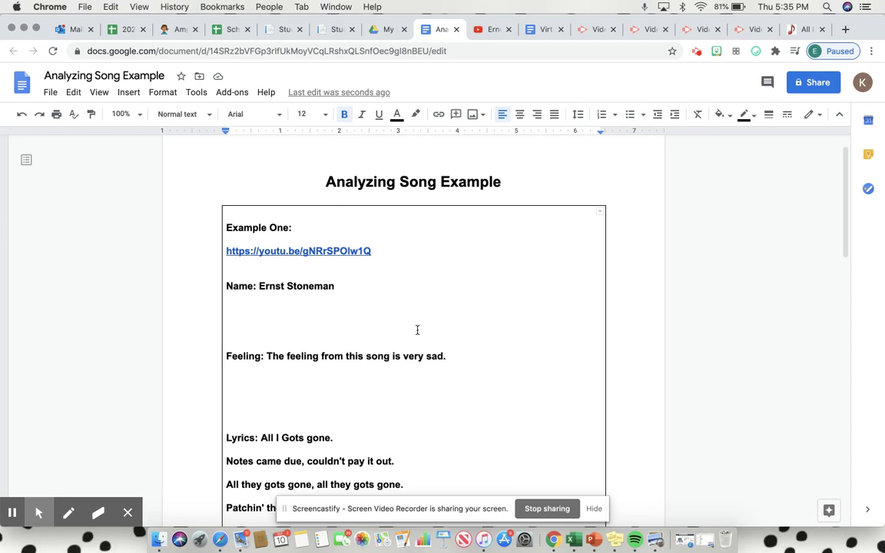
{"action": "scroll", "coordinate": [382, 396], "scroll_direction": "down", "scroll_amount": 5}
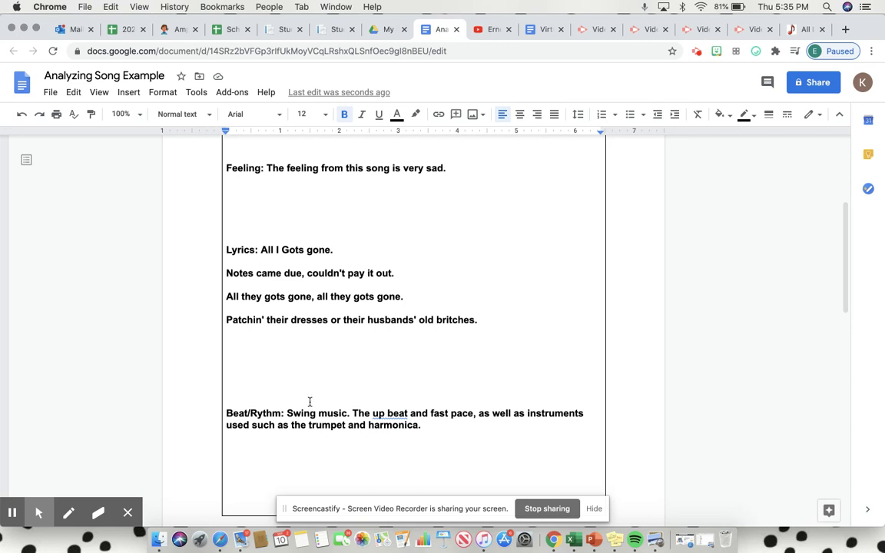
{"action": "scroll", "coordinate": [310, 402], "scroll_direction": "up", "scroll_amount": 5}
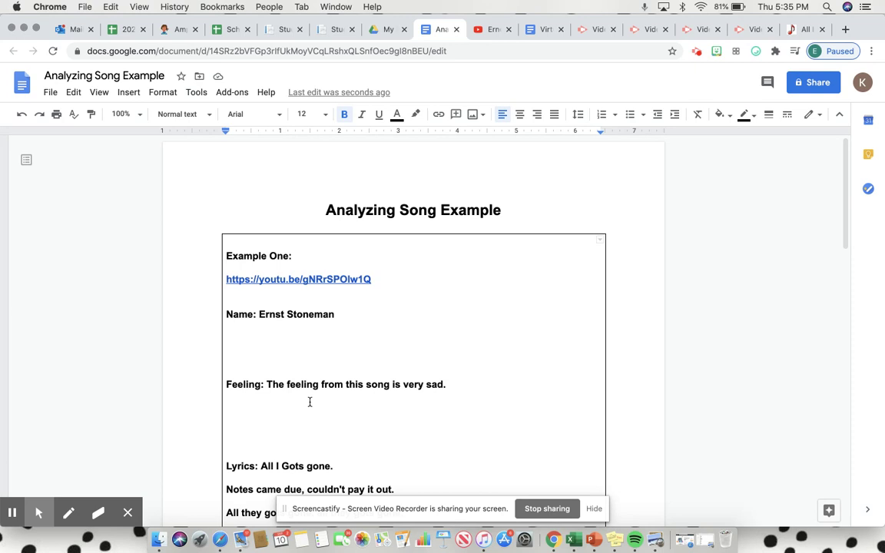
{"action": "scroll", "coordinate": [309, 402], "scroll_direction": "down", "scroll_amount": 2}
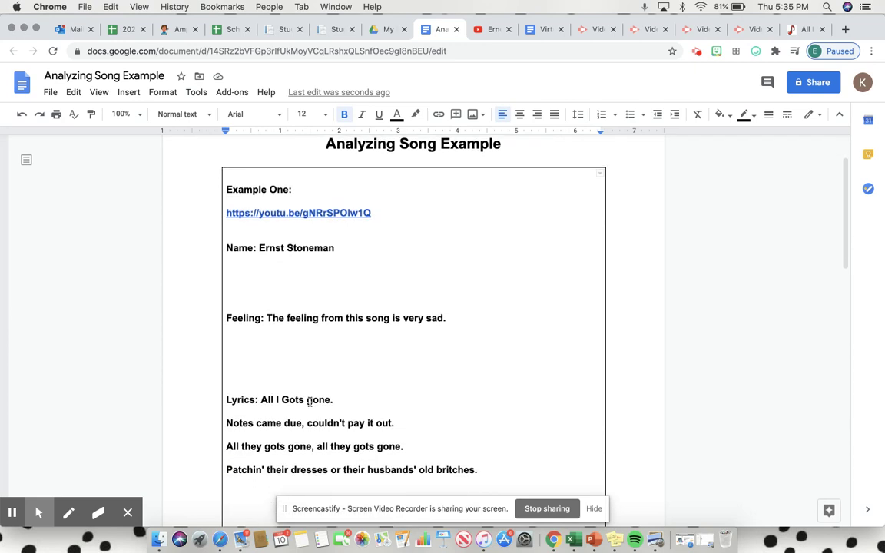